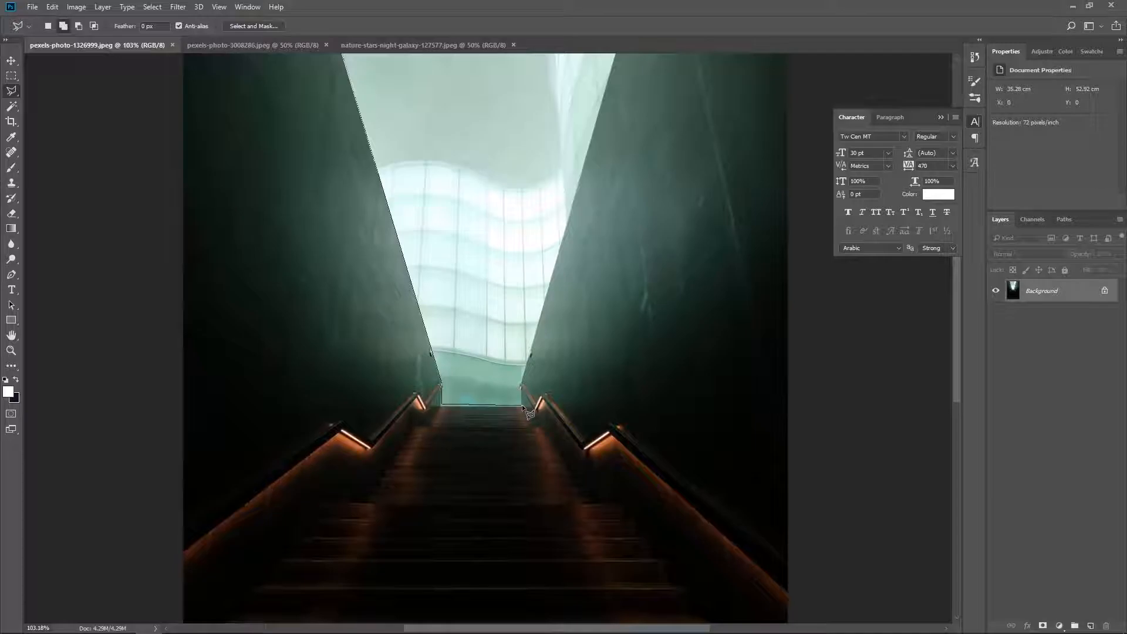
# - Select the bright V-shaped opening between the walls above the staircase, up to the image's upper edge
pyautogui.press('Escape')
pyautogui.scroll(-7, 451, 367)
pyautogui.rightClick(12, 107)
pyautogui.click(47, 108)
pyautogui.keyDown('alt'); pyautogui.rightClick(515, 165); pyautogui.keyUp('alt')
pyautogui.moveTo(490, 139); pyautogui.dragTo(472, 324)
pyautogui.scroll(7, 474, 202)
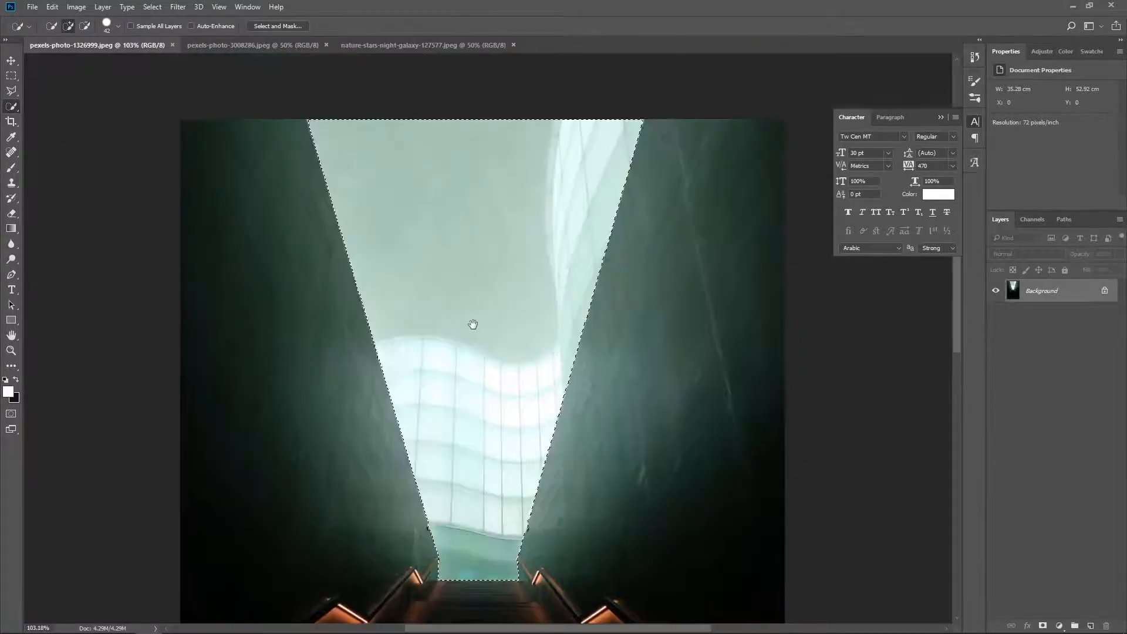
# - Unlock the staircase background layer, add a layer mask from the selection and invert it to hide the opening
pyautogui.click(1107, 291)
pyautogui.click(1043, 625)
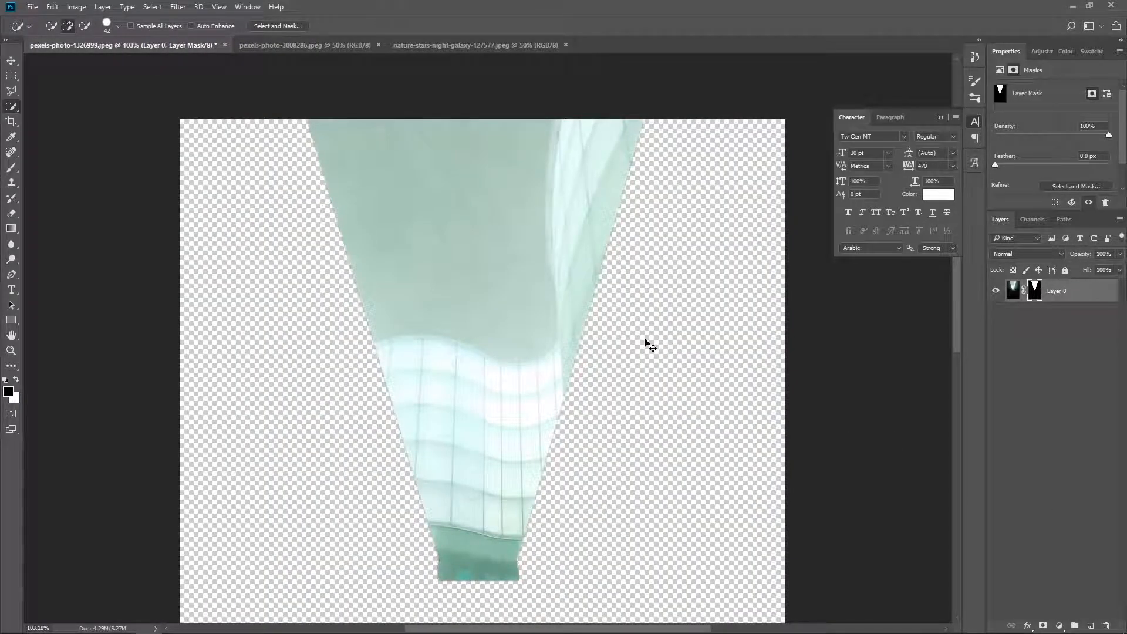
pyautogui.hotkey('ctrl', 'i')
pyautogui.hotkey('ctrl', '0')
# - Copy the starry night image into the staircase document, centre it over the opening and place it beneath the staircase layer
pyautogui.click(289, 45)
pyautogui.click(461, 45)
pyautogui.moveTo(446, 187)
pyautogui.mouseDown()
pyautogui.moveTo(149, 47)
pyautogui.moveTo(448, 195)
pyautogui.mouseUp()
pyautogui.hotkey('ctrl', 't')
pyautogui.moveTo(547, 226); pyautogui.dragTo(589, 238)
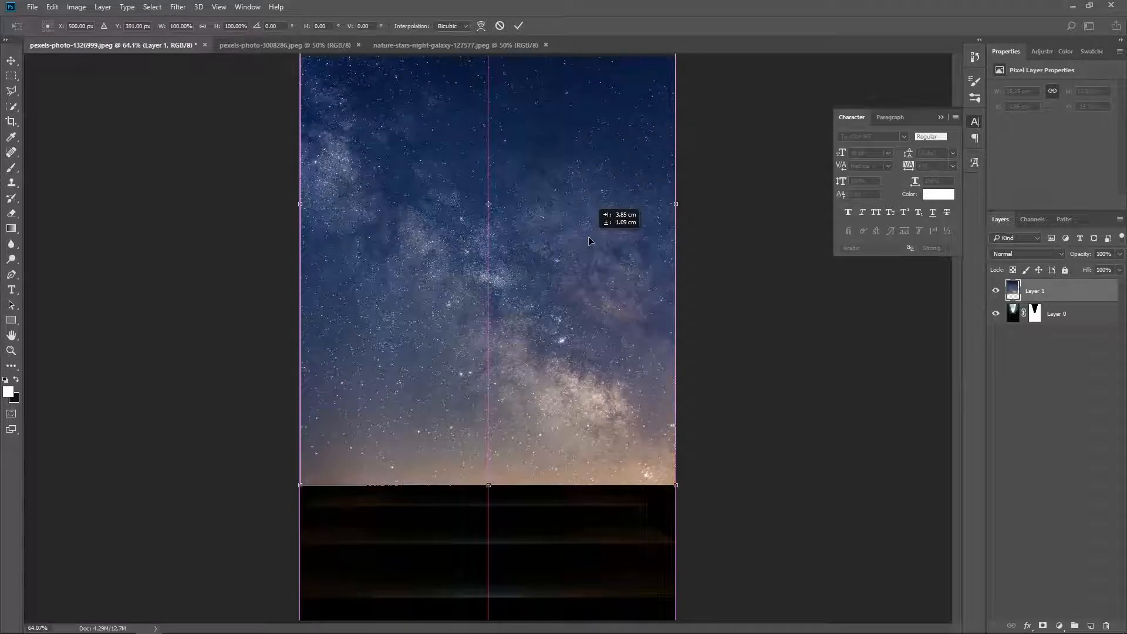
pyautogui.press('Return')
pyautogui.hotkey('ctrl', '[')
# - Load the staircase layer's mask as a selection and display the mask alone on the canvas
pyautogui.press('w')
pyautogui.moveTo(483, 271)
pyautogui.mouseDown()
pyautogui.moveTo(483, 146)
pyautogui.moveTo(573, 345)
pyautogui.mouseUp()
pyautogui.click(403, 47)
pyautogui.click(1057, 292)
pyautogui.keyDown('ctrl'); pyautogui.click(1034, 292); pyautogui.keyUp('ctrl')
pyautogui.keyDown('alt'); pyautogui.click(1034, 291); pyautogui.keyUp('alt')
pyautogui.scroll(5, 511, 198)
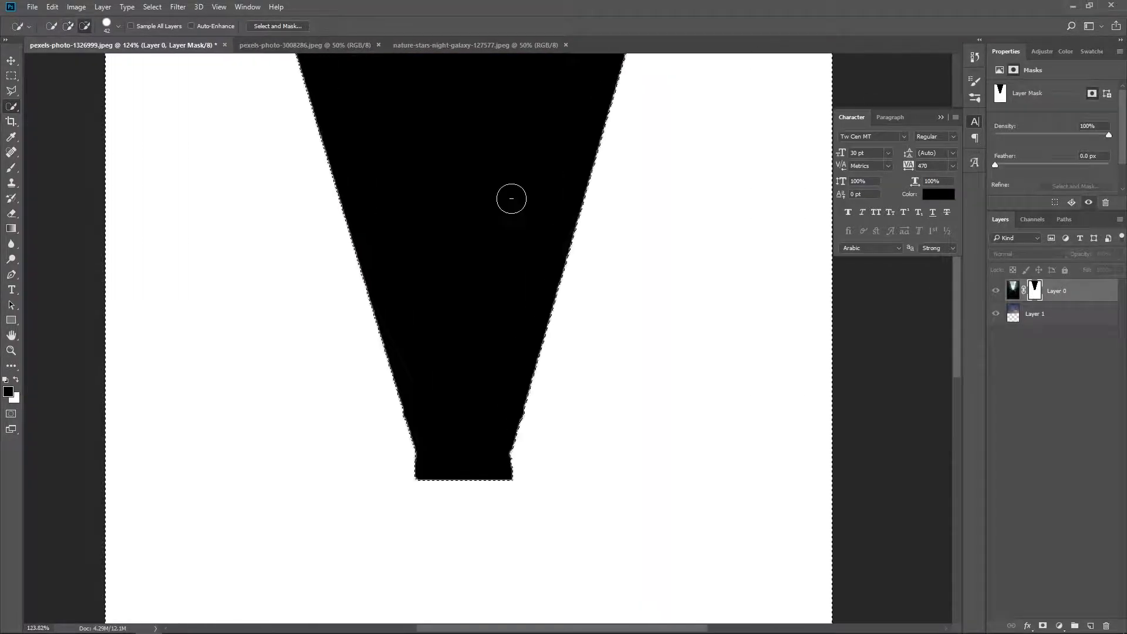
# - Refine the mask selection with Smooth 16 and Feather 2.6 px, shifting the edge slightly inward
pyautogui.scroll(-3, 512, 198)
pyautogui.rightClick(626, 213)
pyautogui.click(661, 267)
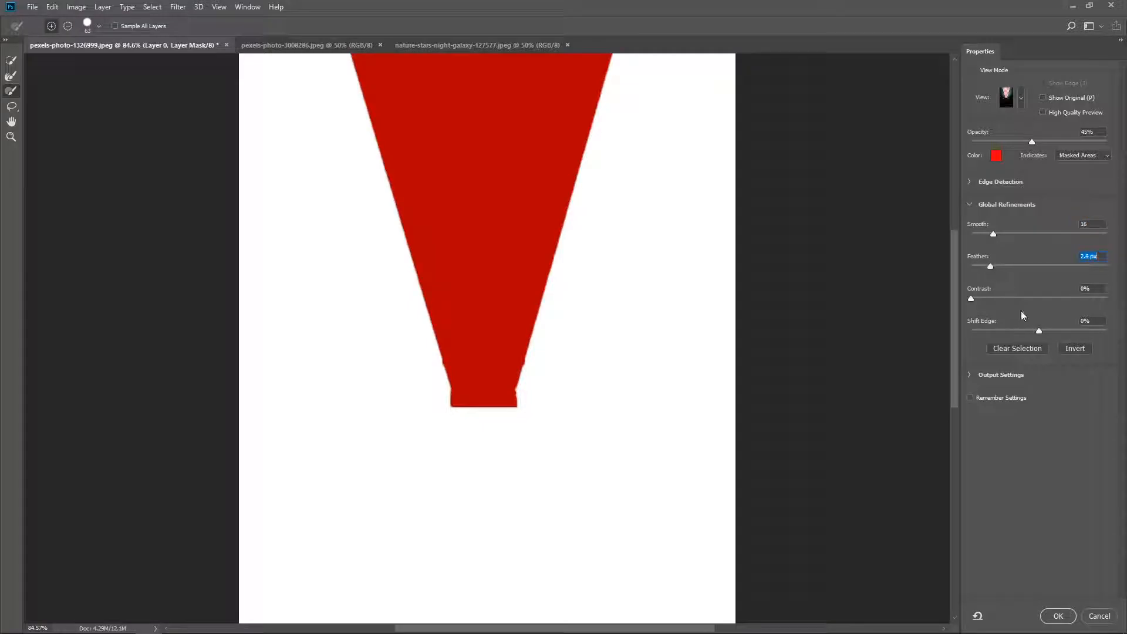
pyautogui.moveTo(1032, 331); pyautogui.dragTo(1027, 332)
pyautogui.click(1051, 616)
# - Invert the selection and fill the V-shaped opening with black on the mask, then deselect and restore the normal image view
pyautogui.scroll(10, 599, 258)
pyautogui.scroll(-7, 428, 269)
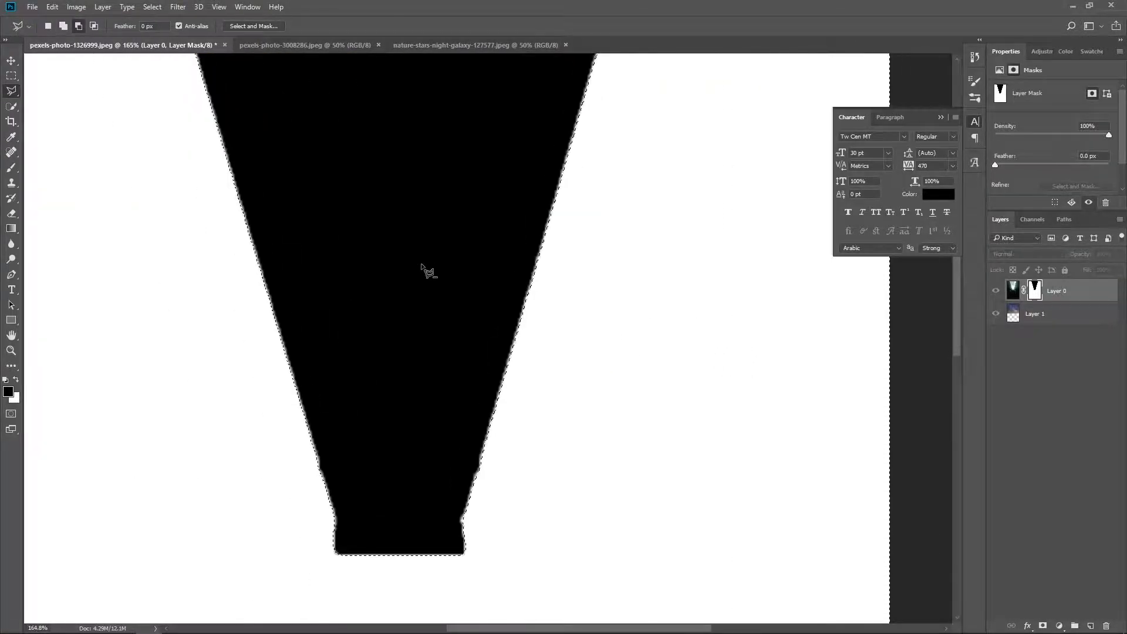
pyautogui.moveTo(480, 297); pyautogui.dragTo(532, 441)
pyautogui.rightClick(557, 324)
pyautogui.click(621, 347)
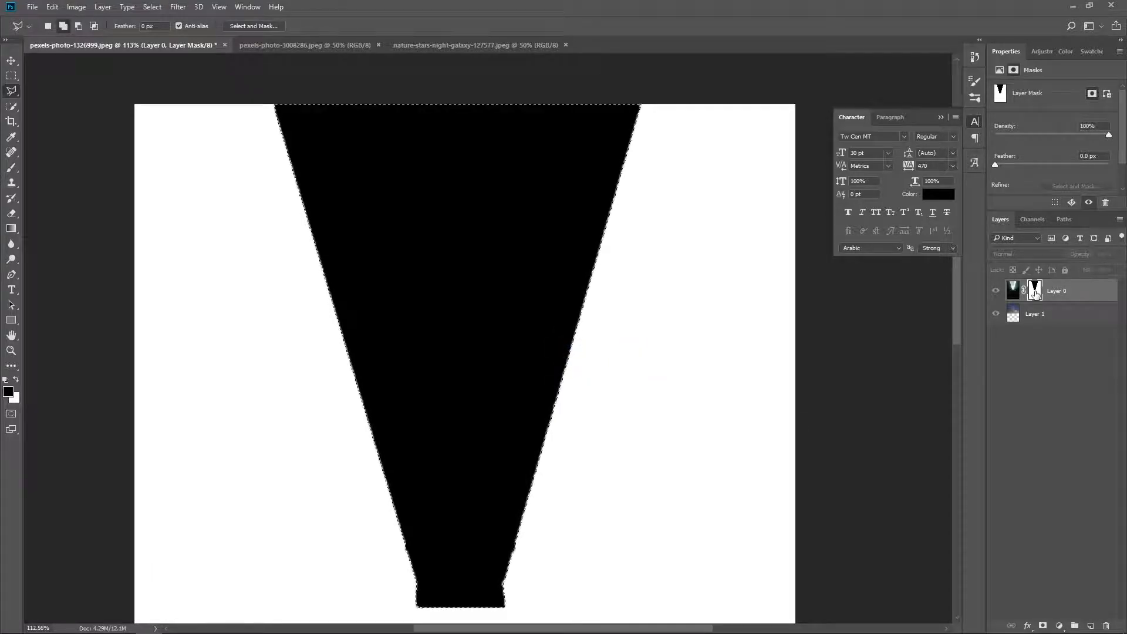
pyautogui.hotkey('alt', 'BackSpace')
pyautogui.hotkey('ctrl', 'd')
pyautogui.hotkey('ctrl', '0')
pyautogui.keyDown('alt'); pyautogui.click(1034, 291); pyautogui.keyUp('alt')
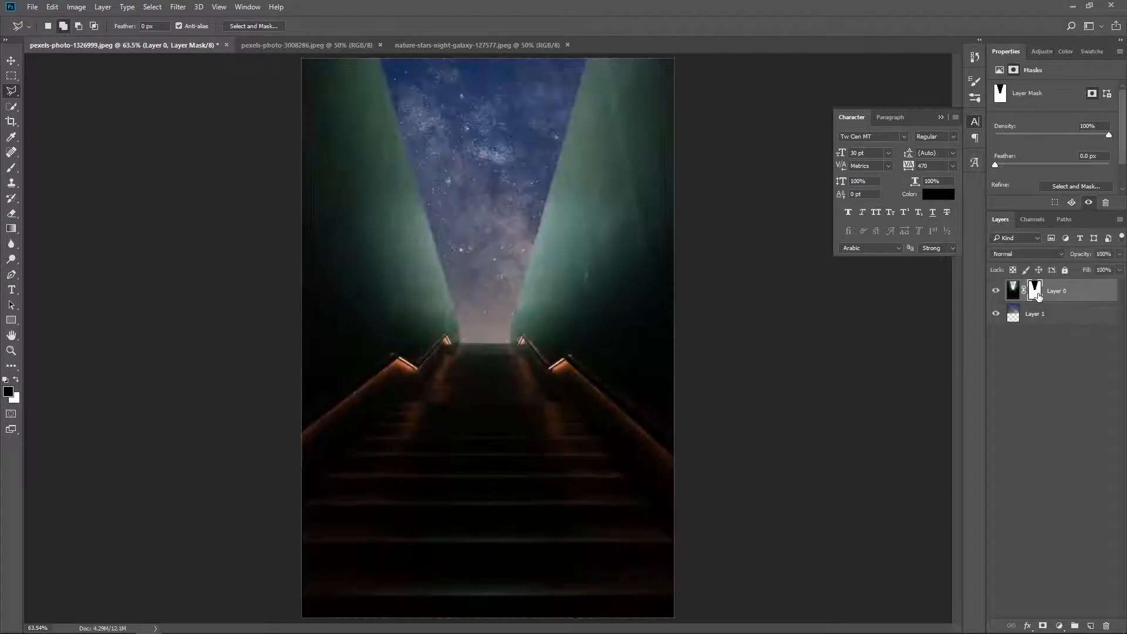
pyautogui.scroll(5, 569, 263)
pyautogui.hotkey('ctrl', '0')
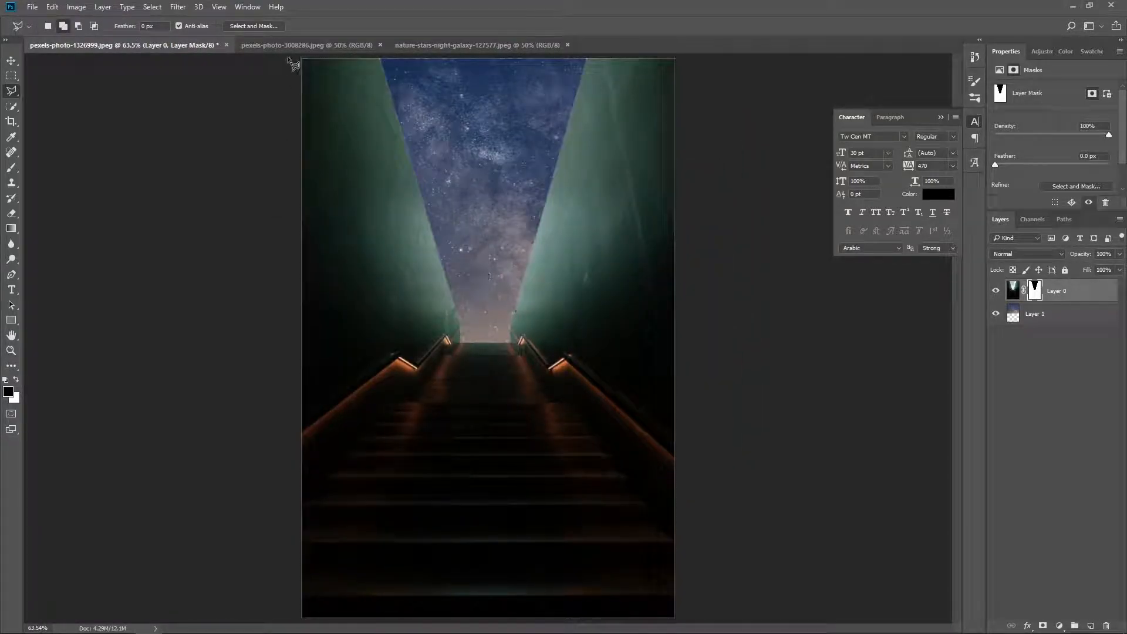
# - Switch to the photo of the woman in red and select her with the Quick Selection tool
pyautogui.hotkey('ctrl', 'Tab')
pyautogui.hotkey('ctrl', '0')
pyautogui.press('w')
pyautogui.moveTo(476, 422)
pyautogui.mouseDown()
pyautogui.moveTo(506, 255)
pyautogui.moveTo(526, 301)
pyautogui.moveTo(505, 379)
pyautogui.moveTo(543, 435)
pyautogui.moveTo(549, 534)
pyautogui.moveTo(589, 502)
pyautogui.moveTo(647, 587)
pyautogui.moveTo(604, 603)
pyautogui.moveTo(354, 588)
pyautogui.moveTo(459, 452)
pyautogui.moveTo(463, 488)
pyautogui.mouseUp()
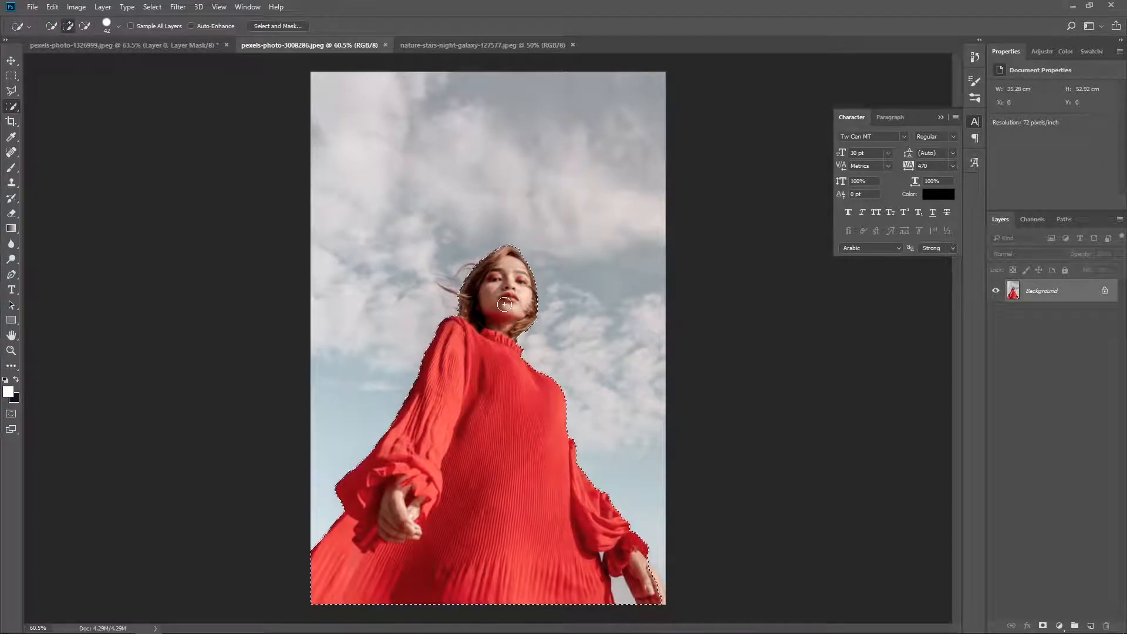
# - Correct the selection around the lowered hand with a smaller Quick Selection brush, excluding the sky between hand and dress
pyautogui.scroll(6, 616, 593)
pyautogui.scroll(3, 620, 594)
pyautogui.moveTo(539, 514); pyautogui.dragTo(480, 407)
pyautogui.press('[')
pyautogui.press('[')
pyautogui.press('[')
pyautogui.press('[')
pyautogui.press('[')
pyautogui.press('[')
pyautogui.moveTo(579, 470); pyautogui.dragTo(569, 526)
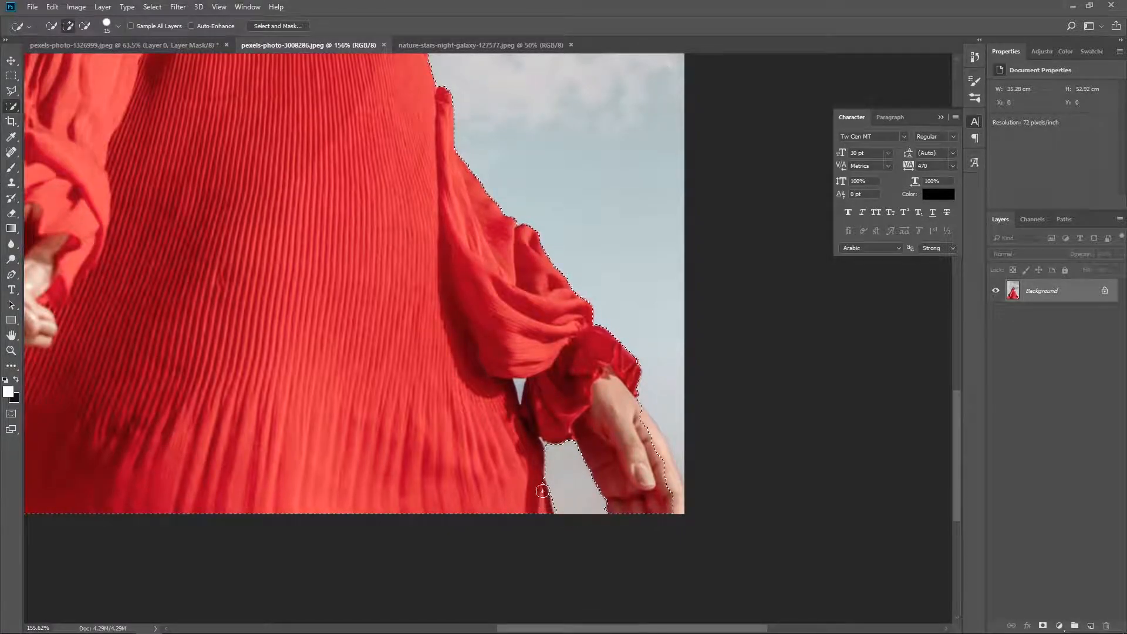
# - Subtract the small triangular sky gap between the sleeve and the dress with the Magic Wand
pyautogui.scroll(4, 520, 387)
pyautogui.scroll(-3, 520, 387)
pyautogui.rightClick(12, 105)
pyautogui.click(59, 117)
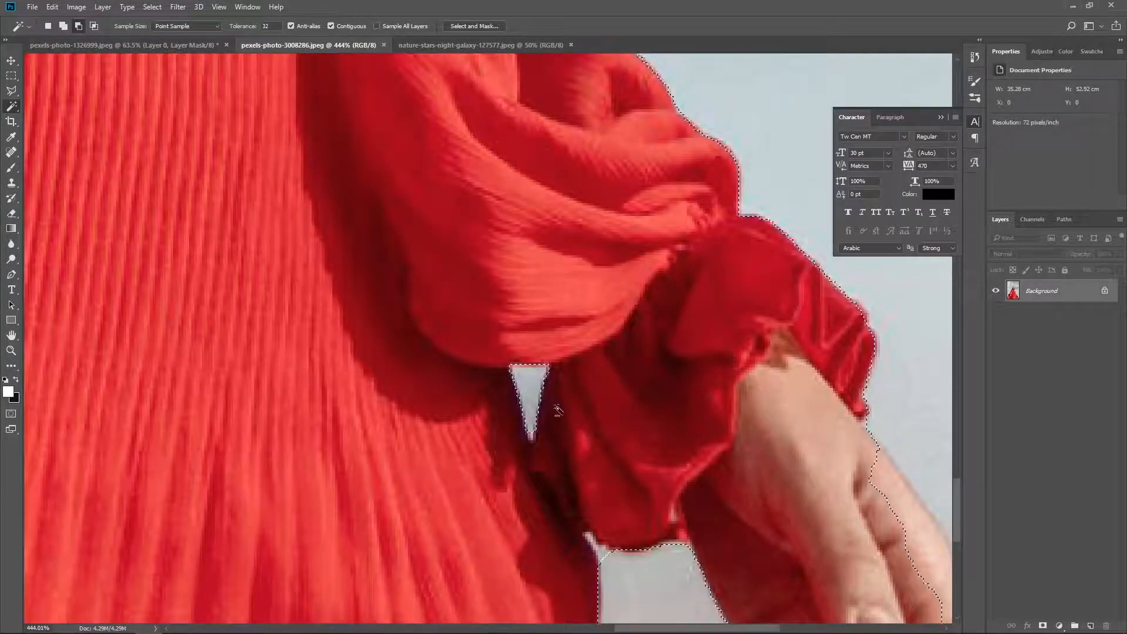
pyautogui.click(551, 405)
# - Add the missing outer edge of the lowered hand to the selection with the Quick Selection tool
pyautogui.scroll(3, 505, 322)
pyautogui.rightClick(11, 106)
pyautogui.click(59, 108)
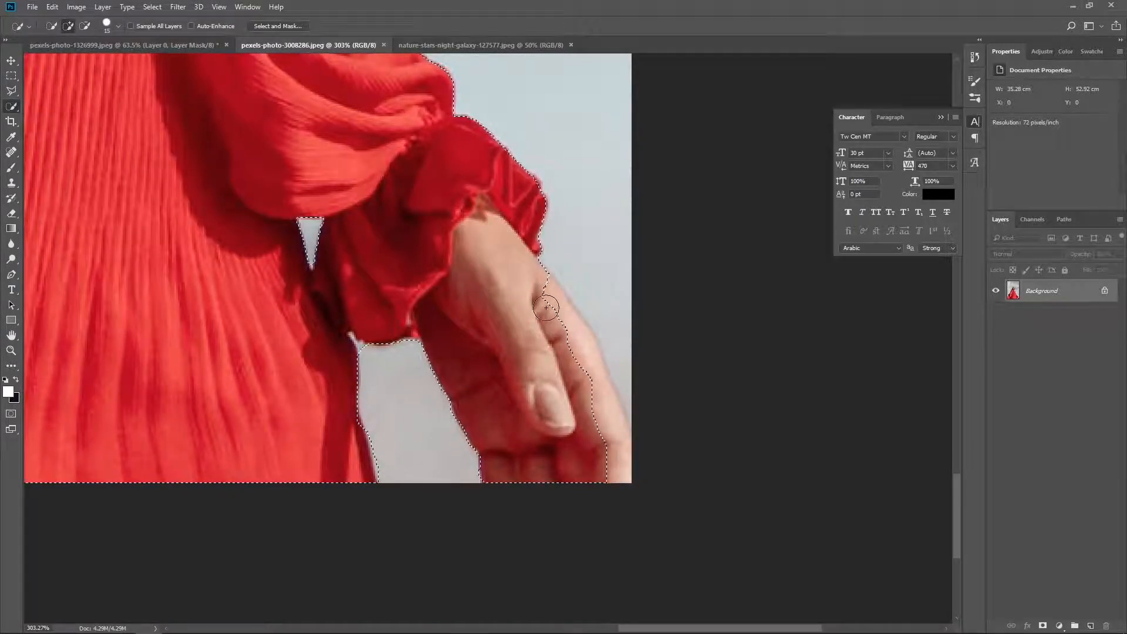
pyautogui.scroll(-3, 621, 493)
pyautogui.scroll(-2, 485, 335)
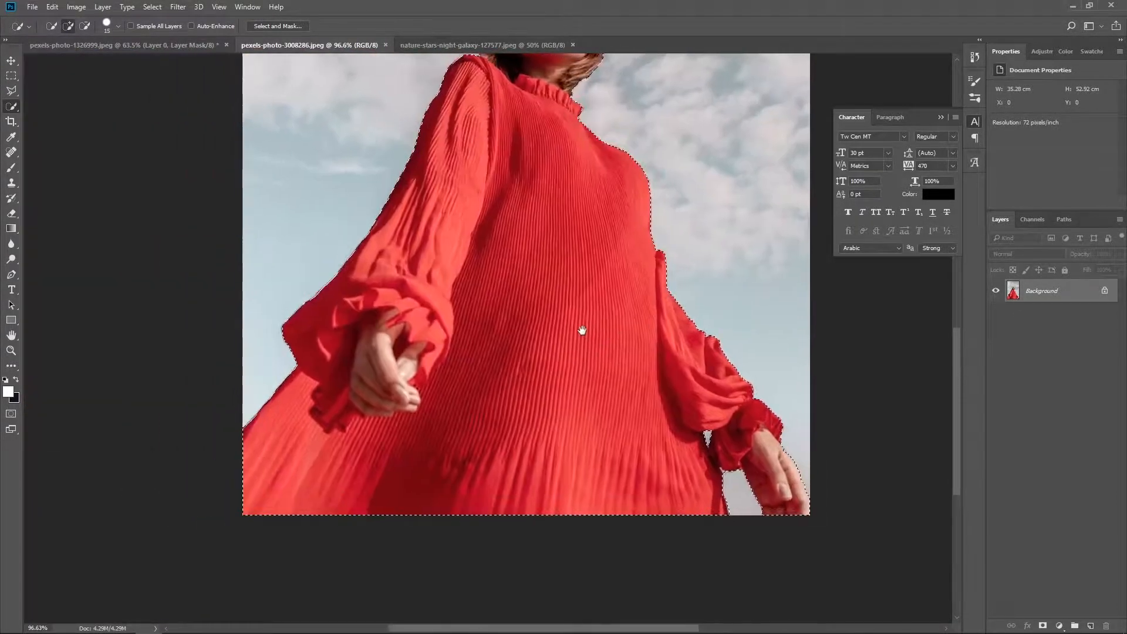
# - Open the woman's selection in Select and Mask and paint over the hair edge with the Refine Edge Brush
pyautogui.moveTo(581, 330); pyautogui.dragTo(465, 488)
pyautogui.scroll(13, 456, 259)
pyautogui.moveTo(322, 269); pyautogui.dragTo(453, 276)
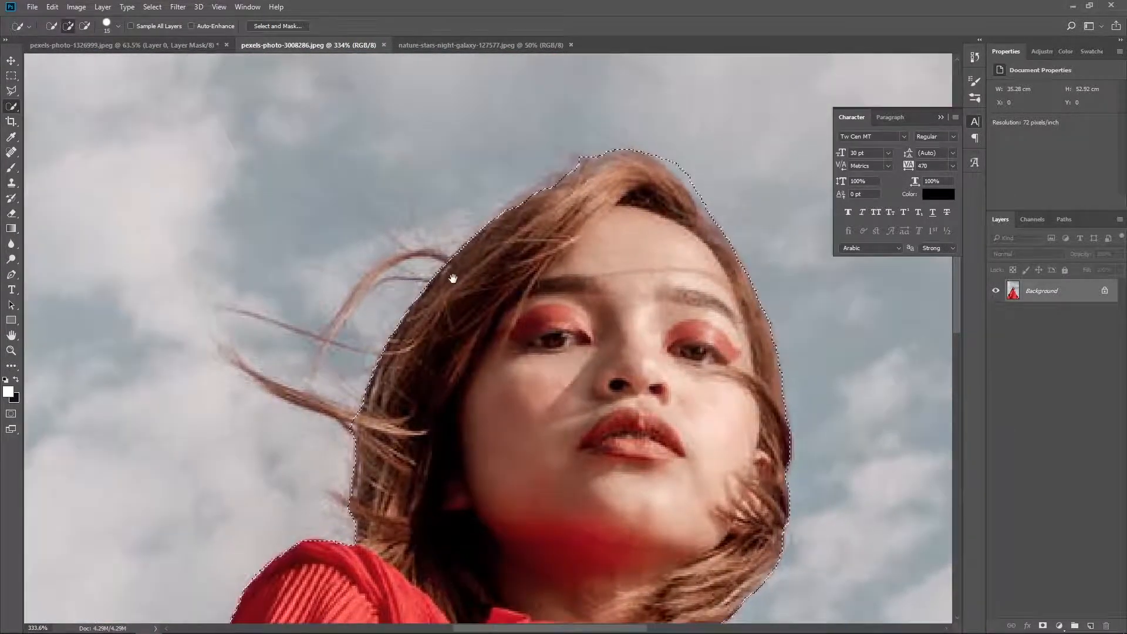
pyautogui.rightClick(552, 303)
pyautogui.click(623, 355)
pyautogui.press('r')
pyautogui.moveTo(674, 206)
pyautogui.mouseDown()
pyautogui.moveTo(496, 234)
pyautogui.moveTo(402, 326)
pyautogui.mouseUp()
pyautogui.keyDown('alt'); pyautogui.rightClick(403, 328); pyautogui.keyUp('alt')
pyautogui.keyDown('alt'); pyautogui.rightClick(444, 259); pyautogui.keyUp('alt')
pyautogui.moveTo(441, 263); pyautogui.dragTo(383, 265)
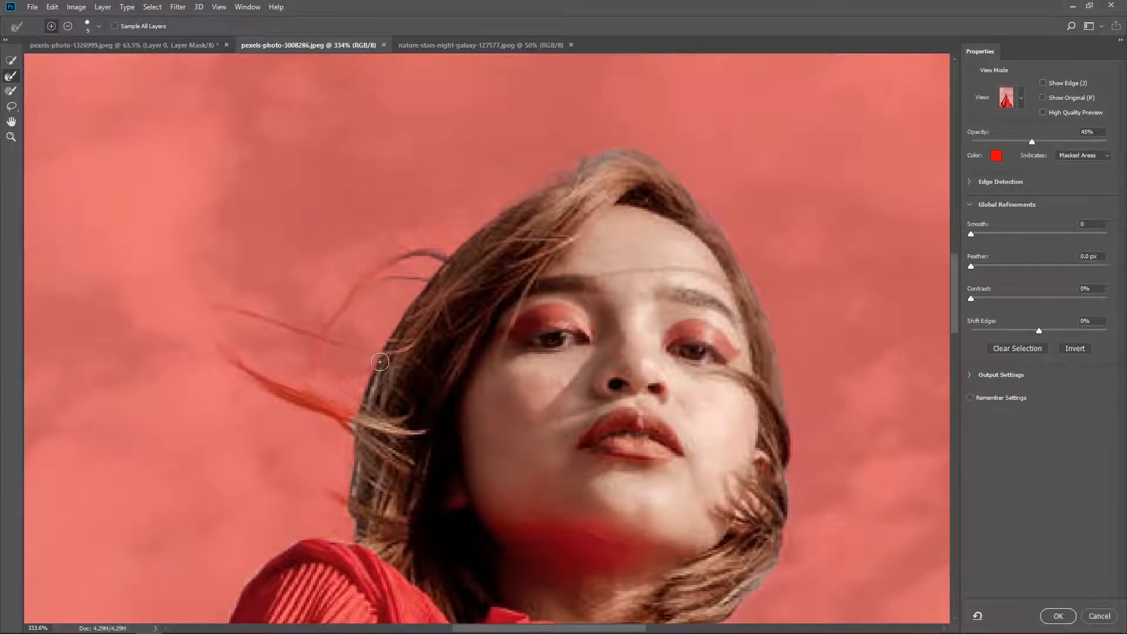
# - Refine the selection edge along the shoulder and sleeve of the arm reaching forward
pyautogui.moveTo(366, 537); pyautogui.dragTo(505, 317)
pyautogui.moveTo(394, 368); pyautogui.dragTo(536, 220)
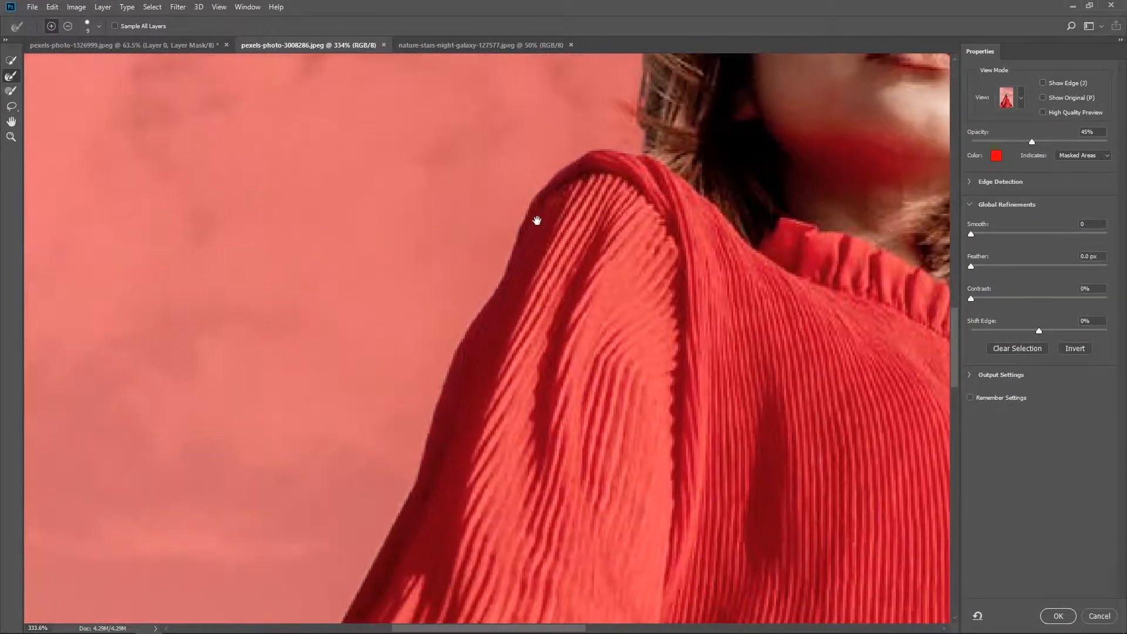
pyautogui.moveTo(418, 510); pyautogui.dragTo(649, 147)
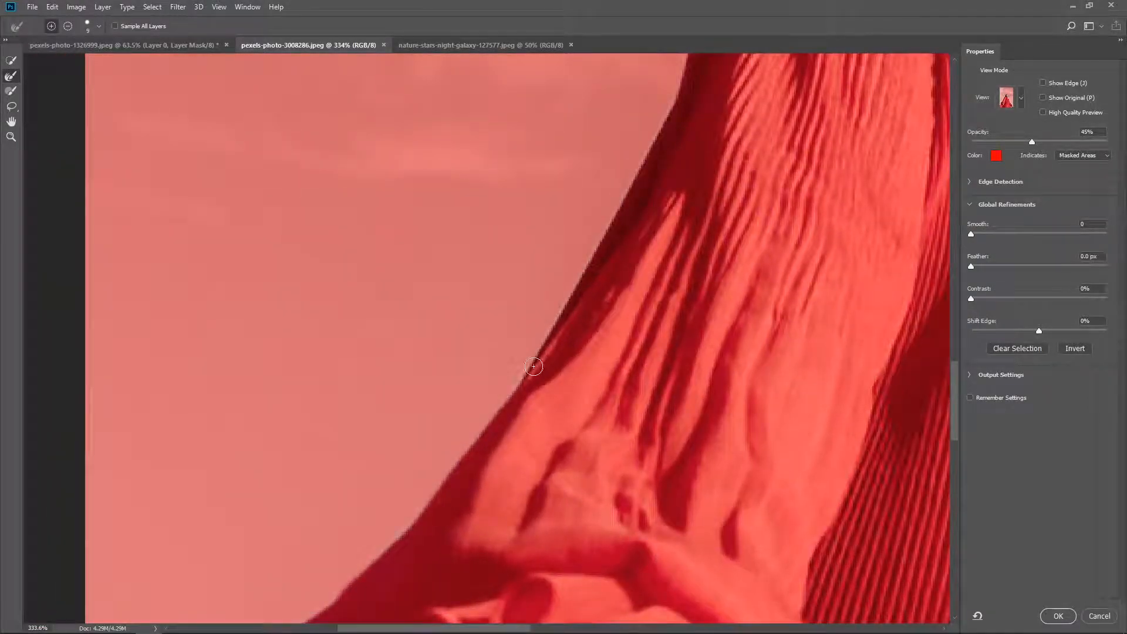
pyautogui.moveTo(533, 367); pyautogui.dragTo(635, 186)
pyautogui.moveTo(404, 397); pyautogui.dragTo(319, 49)
pyautogui.scroll(-6, 389, 360)
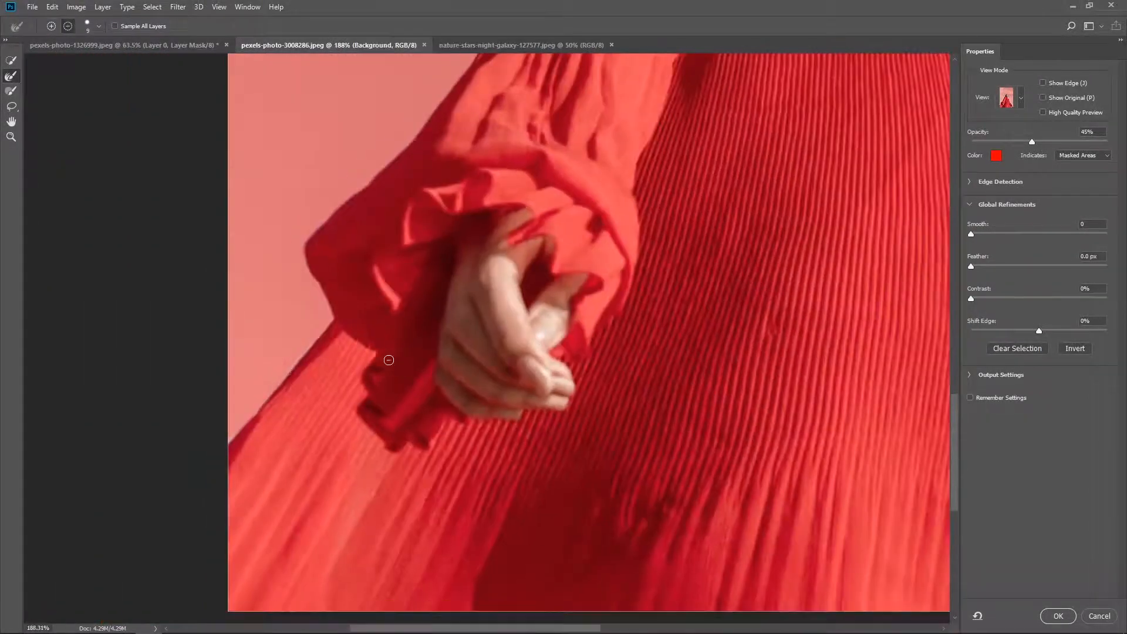
# - Refine the selection edge around the lowered hand, its sleeve and the shoulder above it
pyautogui.scroll(-11, 264, 401)
pyautogui.scroll(11, 602, 525)
pyautogui.moveTo(598, 525); pyautogui.dragTo(486, 238)
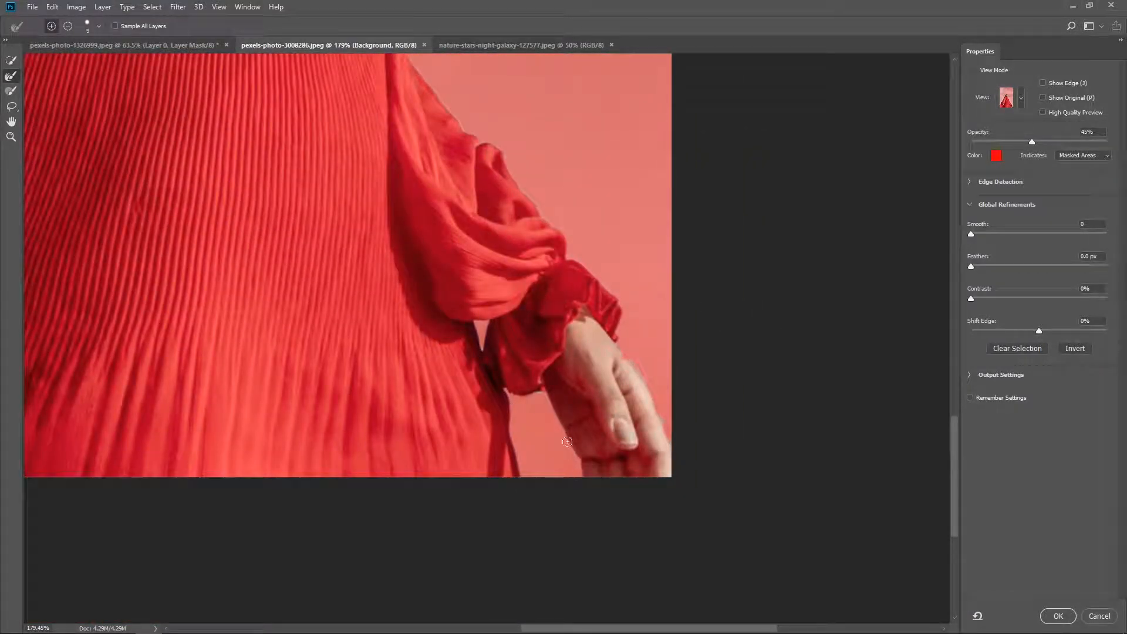
pyautogui.press('alt')
pyautogui.moveTo(506, 229); pyautogui.dragTo(569, 445)
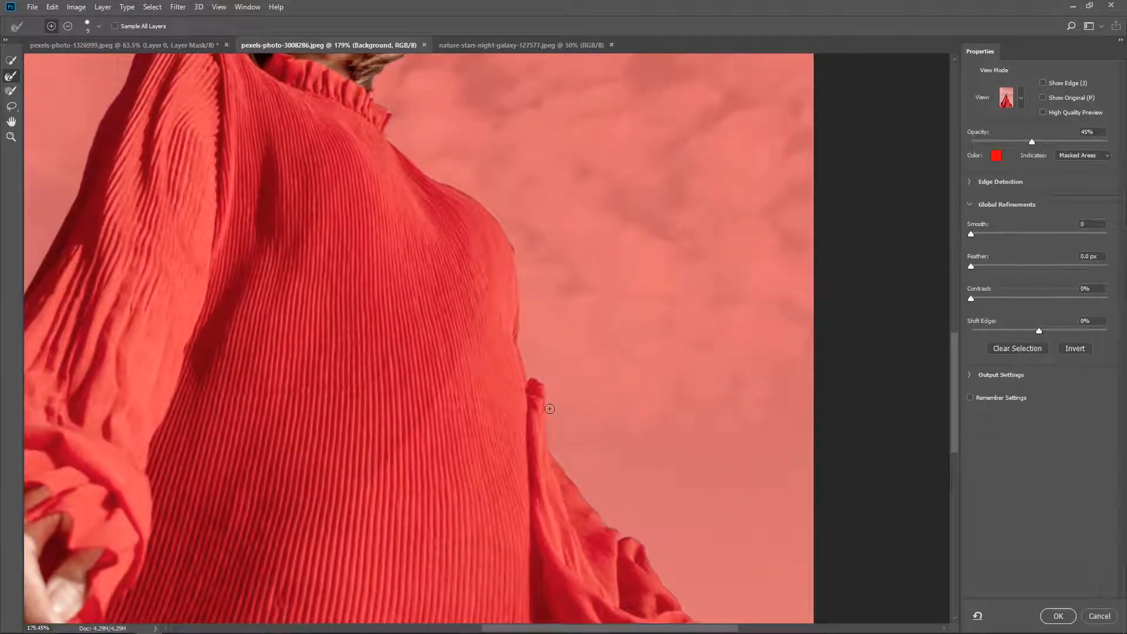
pyautogui.scroll(5, 526, 376)
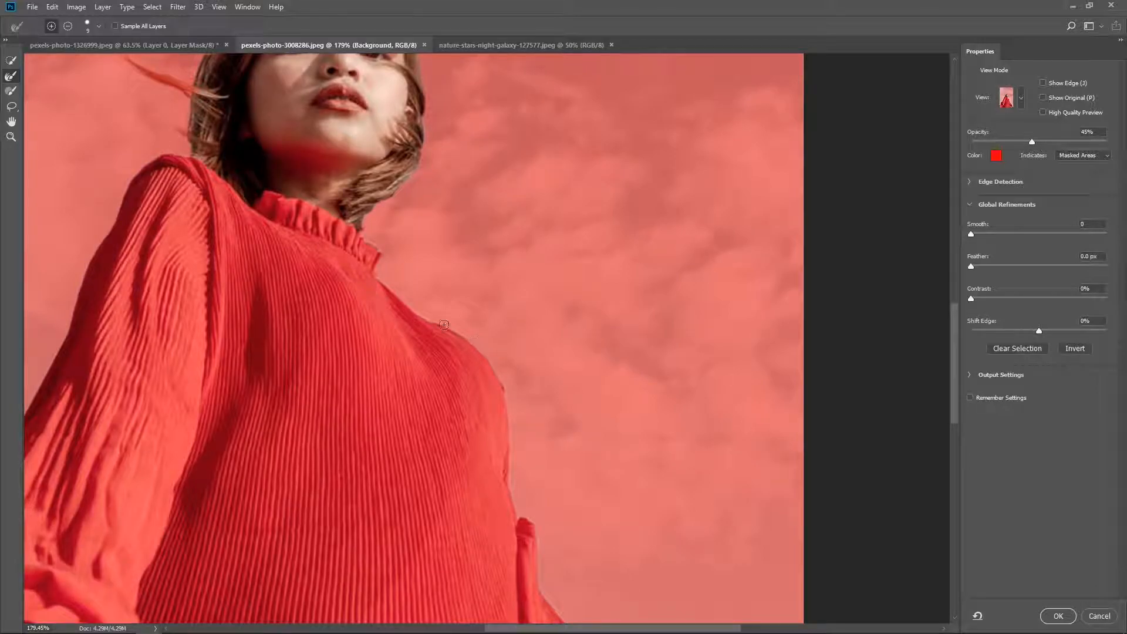
# - Enlarge the Refine Edge Brush for the hair beside the face, and use a smaller one on the wind-blown strands
pyautogui.moveTo(382, 192); pyautogui.dragTo(390, 463)
pyautogui.keyDown('alt'); pyautogui.rightClick(407, 452); pyautogui.keyUp('alt')
pyautogui.scroll(7, 406, 453)
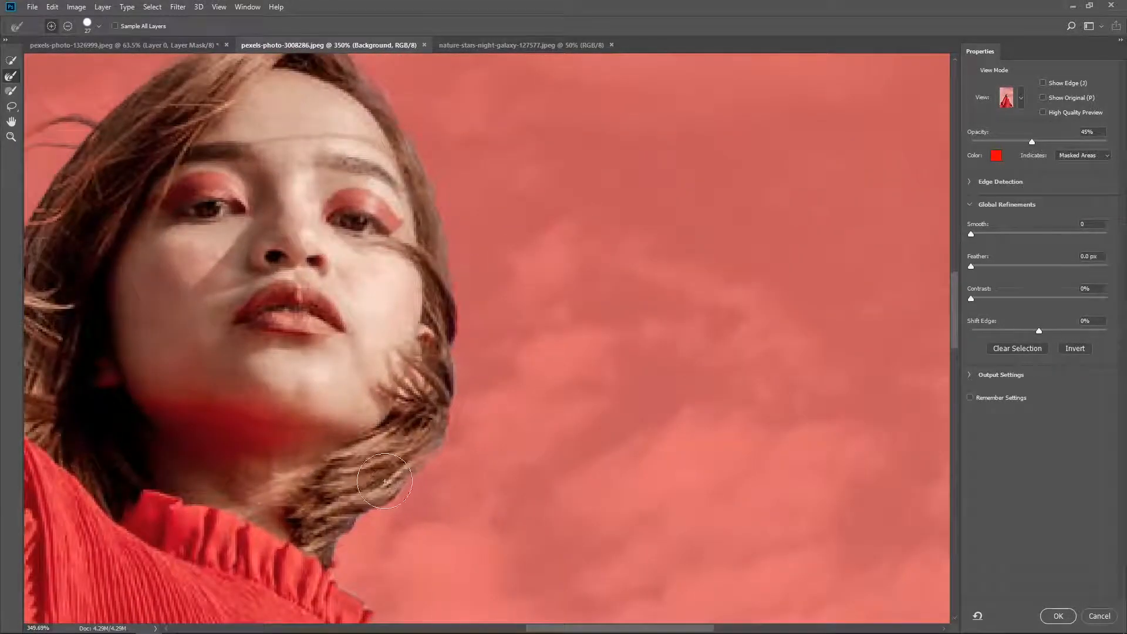
pyautogui.moveTo(403, 153); pyautogui.dragTo(456, 406)
pyautogui.moveTo(191, 394); pyautogui.dragTo(510, 262)
pyautogui.keyDown('alt'); pyautogui.rightClick(357, 398); pyautogui.keyUp('alt')
pyautogui.moveTo(364, 421); pyautogui.dragTo(312, 394)
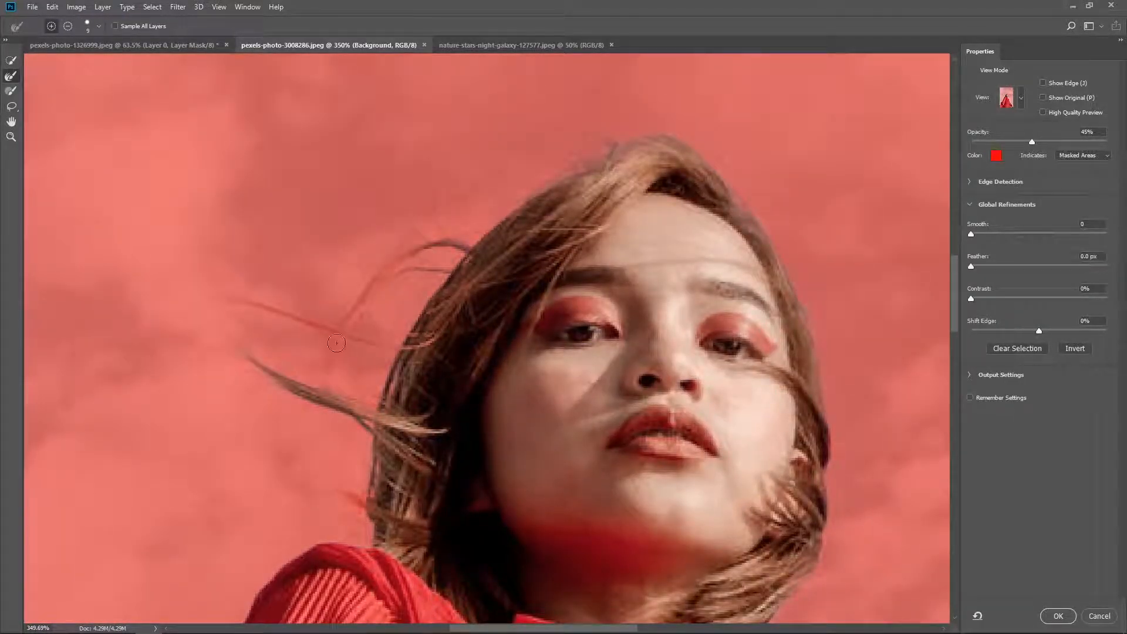
# - Paint the two loose hair strands beside the head into the selection with the Brush tool
pyautogui.press('b')
pyautogui.keyDown('alt'); pyautogui.rightClick(463, 244); pyautogui.keyUp('alt')
pyautogui.moveTo(468, 254)
pyautogui.mouseDown()
pyautogui.moveTo(400, 261)
pyautogui.moveTo(353, 305)
pyautogui.moveTo(332, 369)
pyautogui.mouseUp()
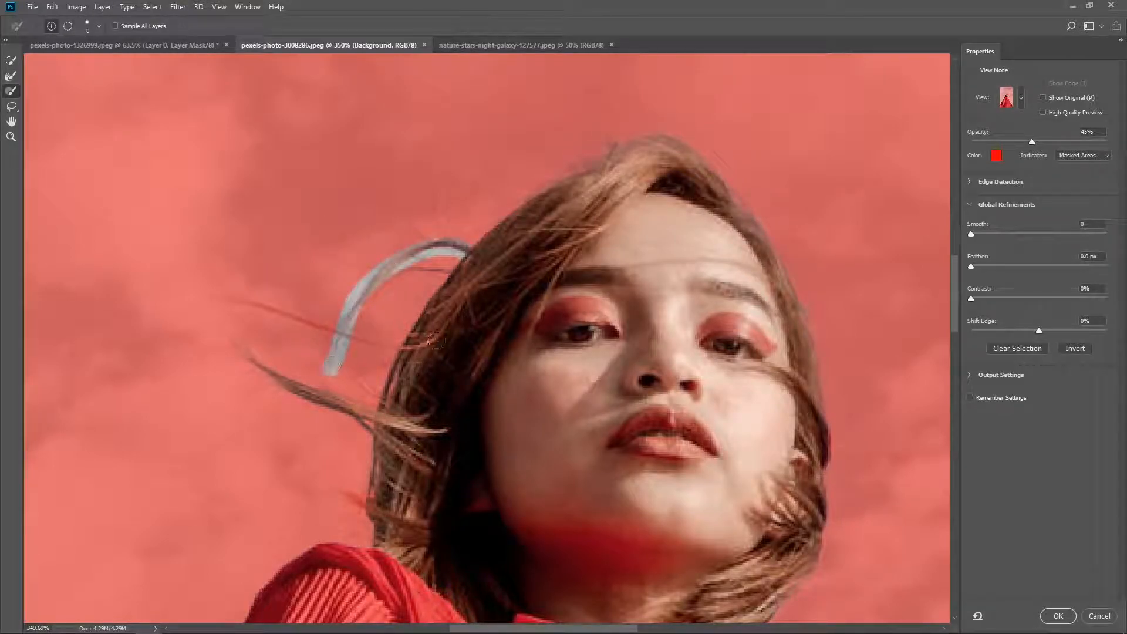
pyautogui.moveTo(403, 340); pyautogui.dragTo(223, 300)
# - Refine the painted hair strands with the Refine Edge Brush, then cancel the Select and Mask session
pyautogui.press('r')
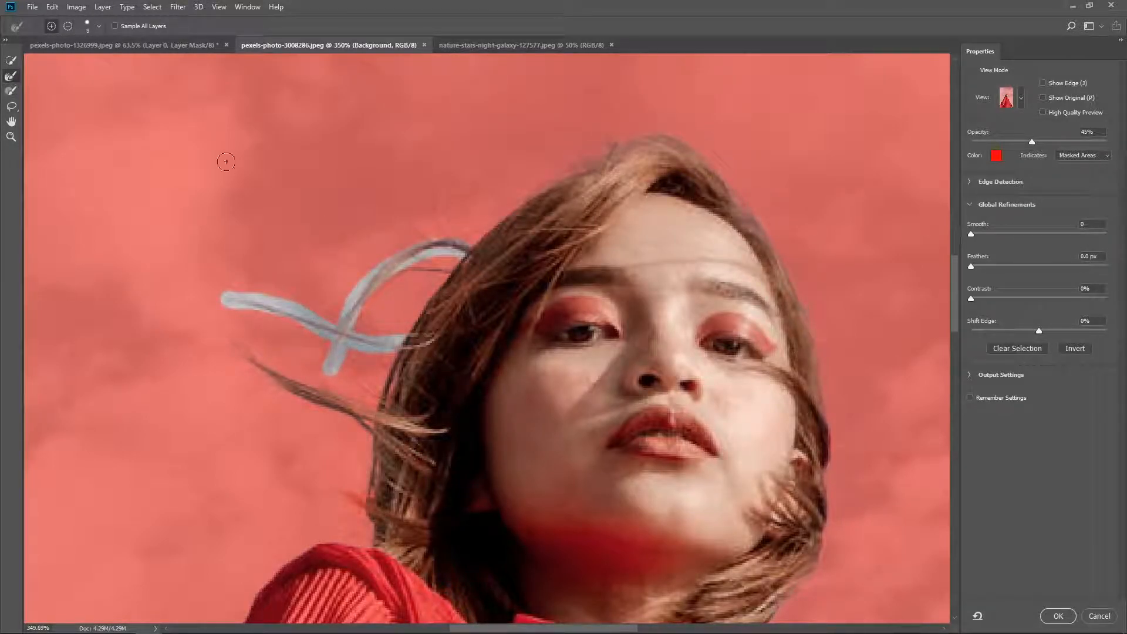
pyautogui.moveTo(381, 276)
pyautogui.mouseDown()
pyautogui.moveTo(344, 339)
pyautogui.moveTo(334, 307)
pyautogui.moveTo(380, 262)
pyautogui.moveTo(380, 334)
pyautogui.moveTo(407, 343)
pyautogui.moveTo(344, 339)
pyautogui.moveTo(249, 304)
pyautogui.mouseUp()
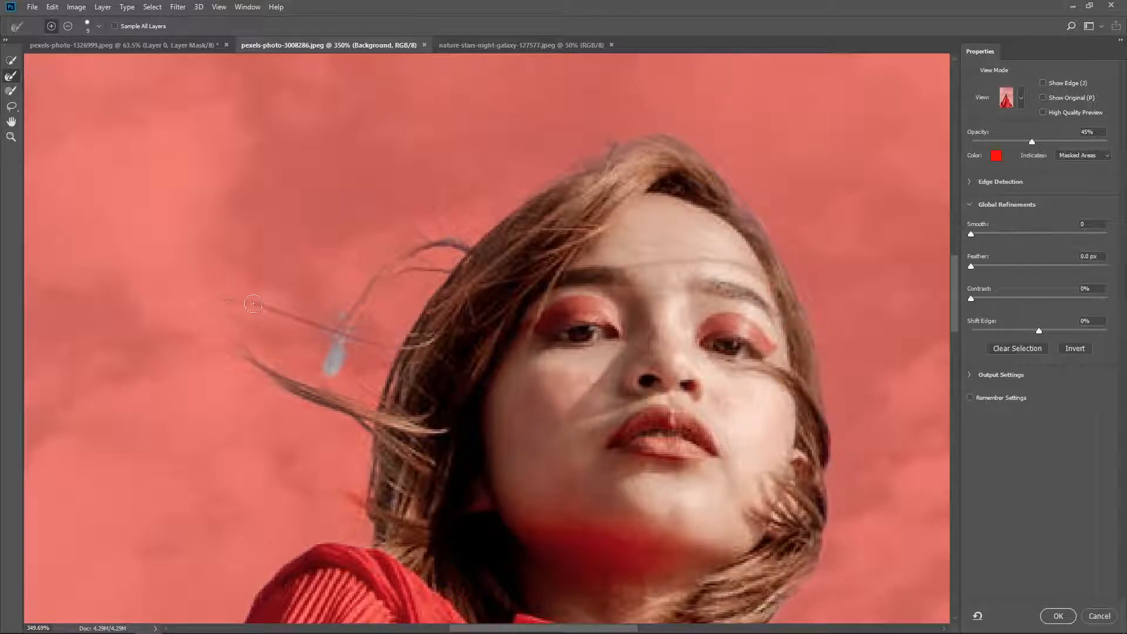
pyautogui.hotkey('ctrl', '0')
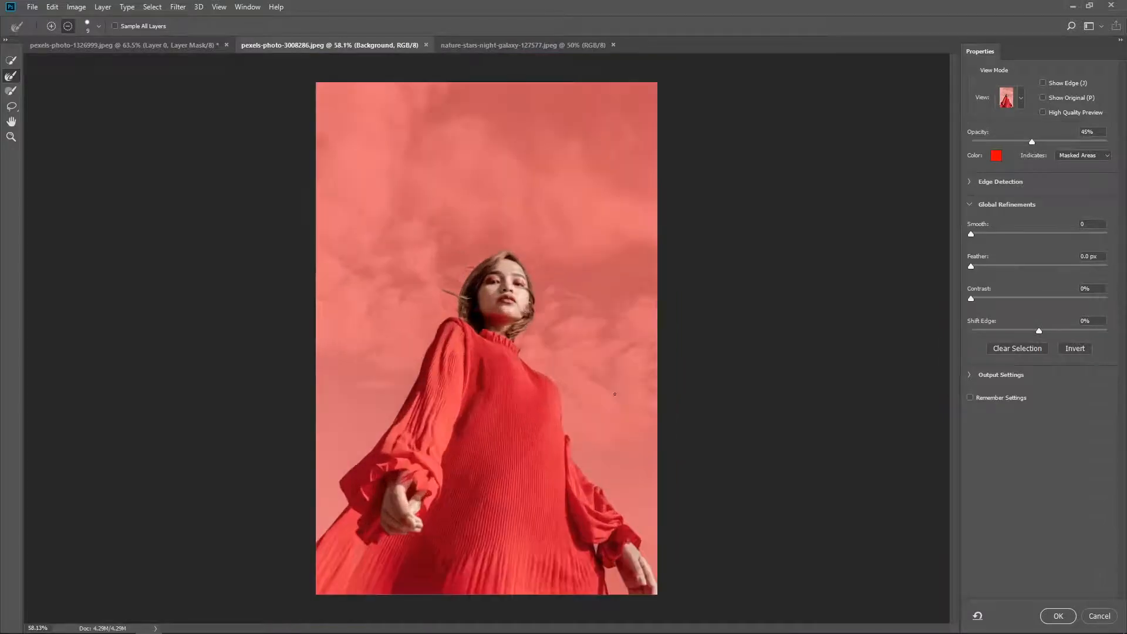
pyautogui.click(1096, 616)
# - Refine the woman's selection with Smooth 8 and Feather 2.6 px, and apply it as a layer mask
pyautogui.rightClick(522, 272)
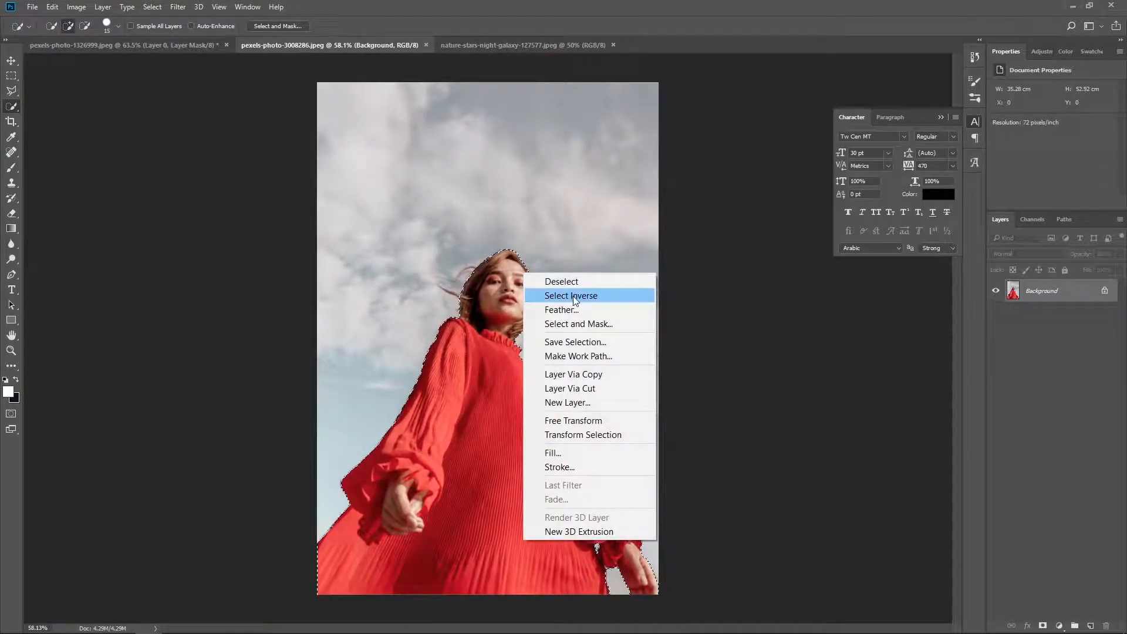
pyautogui.click(576, 323)
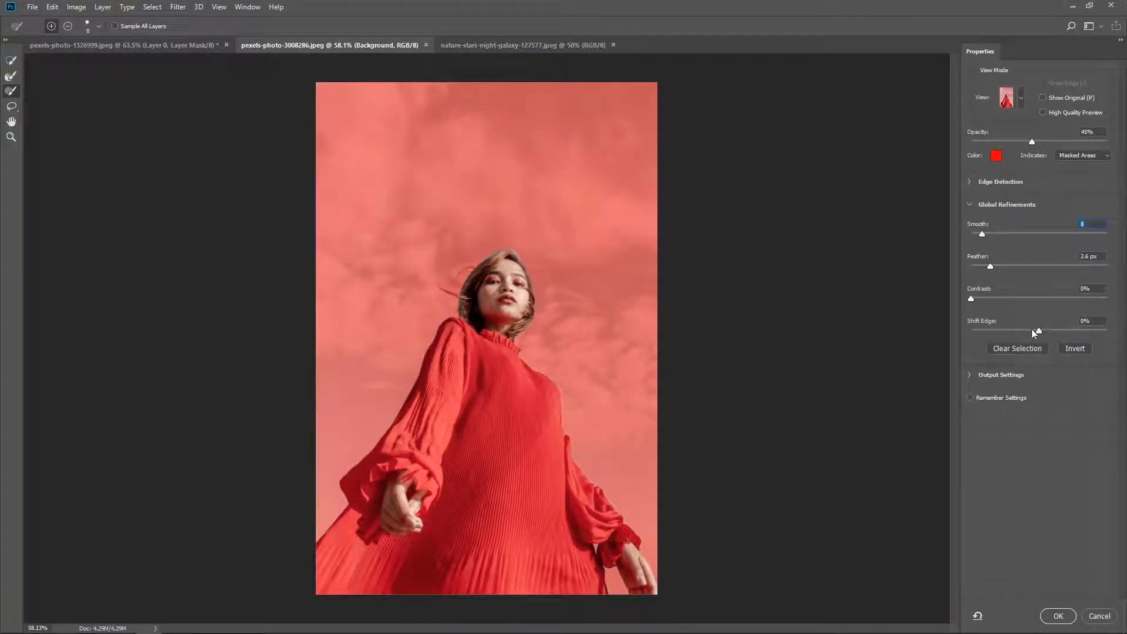
pyautogui.click(1058, 616)
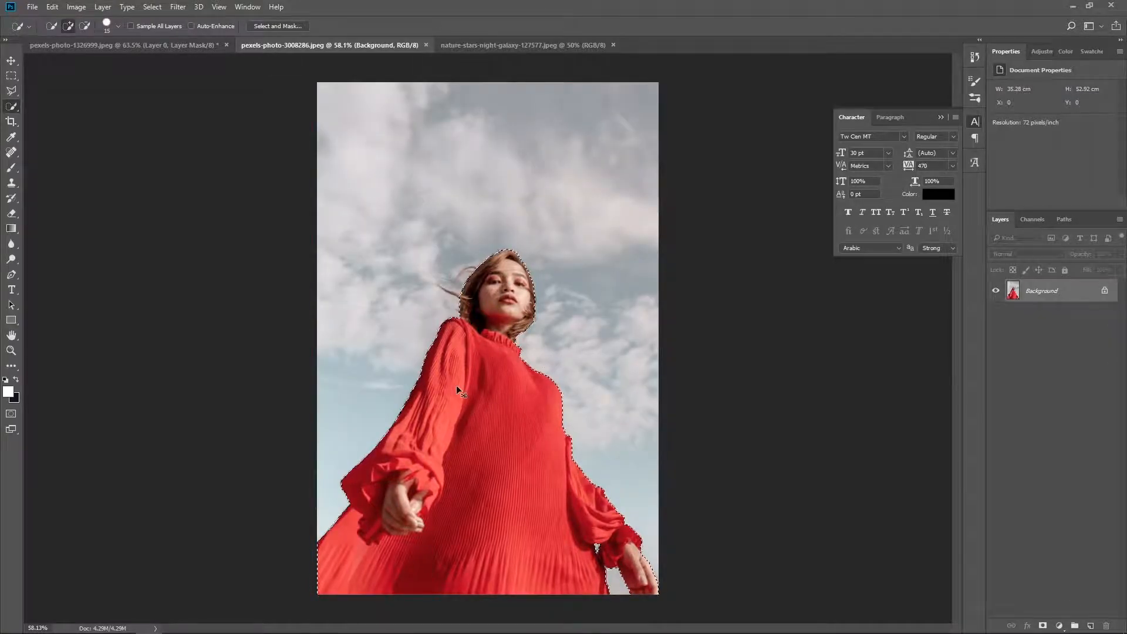
pyautogui.click(1042, 626)
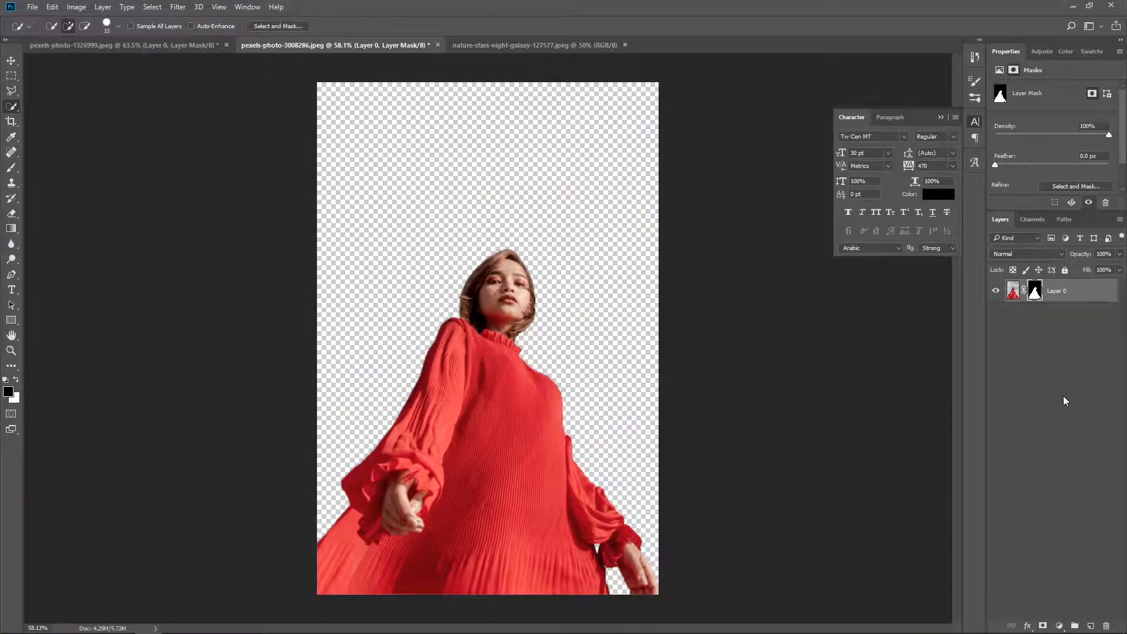
# - Copy the masked woman into the staircase document above the other layers, filling the canvas at 100% scale
pyautogui.moveTo(485, 405); pyautogui.dragTo(536, 370)
pyautogui.hotkey('ctrl', 't')
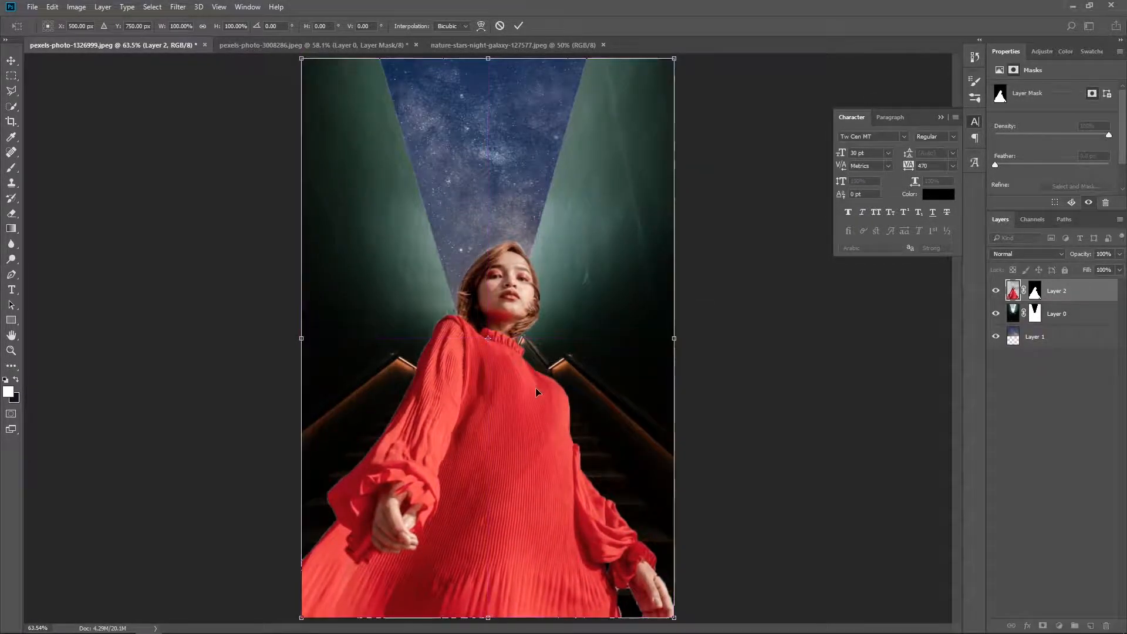
pyautogui.press('Return')
# - Load the mask of the woman's layer as a selection in the staircase document
pyautogui.scroll(12, 516, 285)
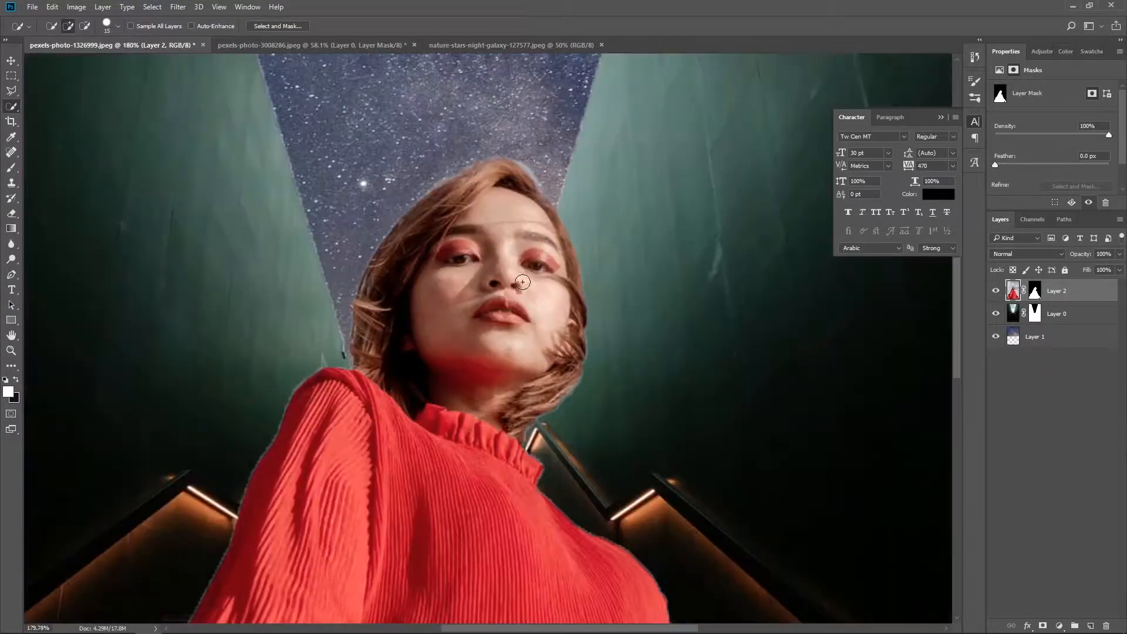
pyautogui.scroll(-2, 523, 281)
pyautogui.click(1035, 290)
pyautogui.rightClick(1034, 291)
pyautogui.click(1006, 348)
pyautogui.rightClick(1035, 290)
pyautogui.click(470, 305)
pyautogui.hotkey('ctrl', 'd')
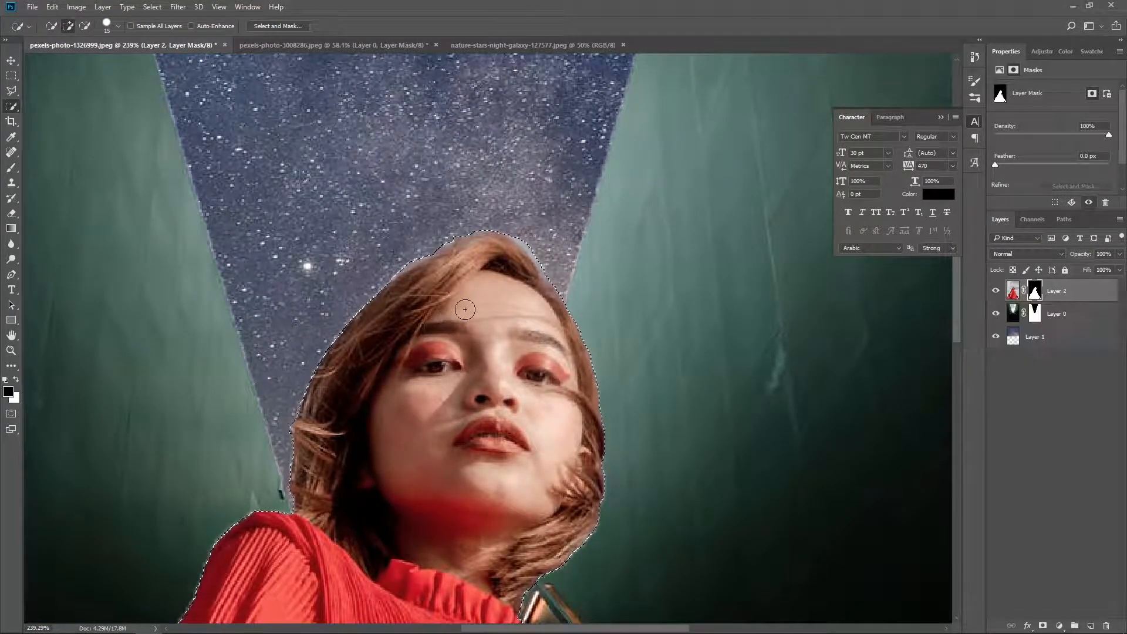
pyautogui.rightClick(472, 292)
pyautogui.click(11, 91)
pyautogui.rightClick(451, 325)
pyautogui.click(1015, 291)
pyautogui.rightClick(516, 359)
pyautogui.click(566, 417)
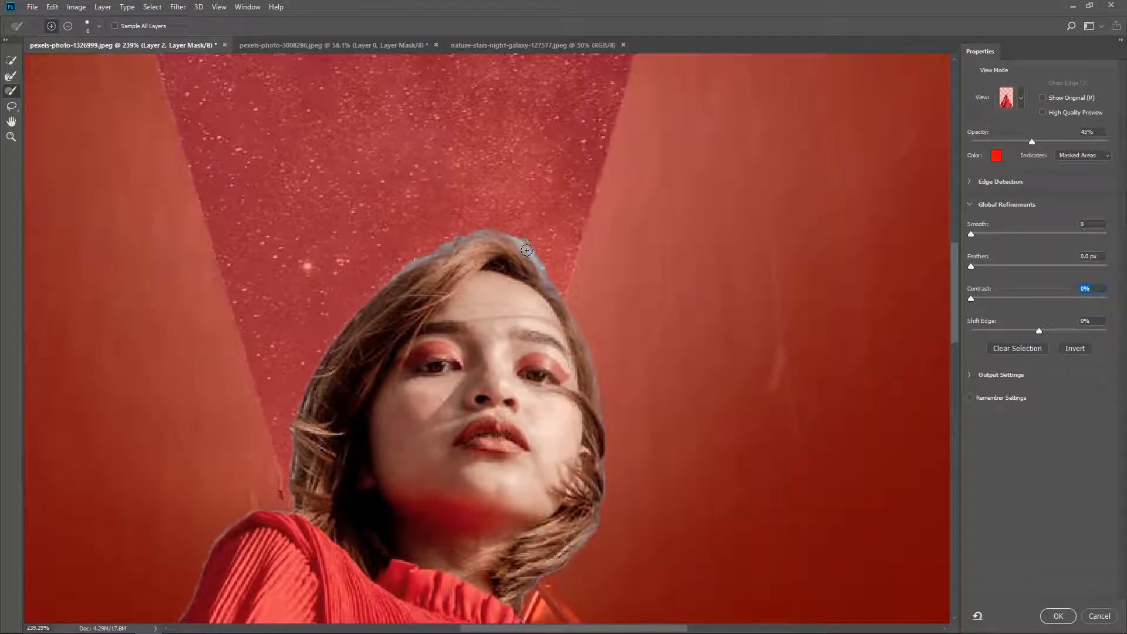
pyautogui.click(12, 75)
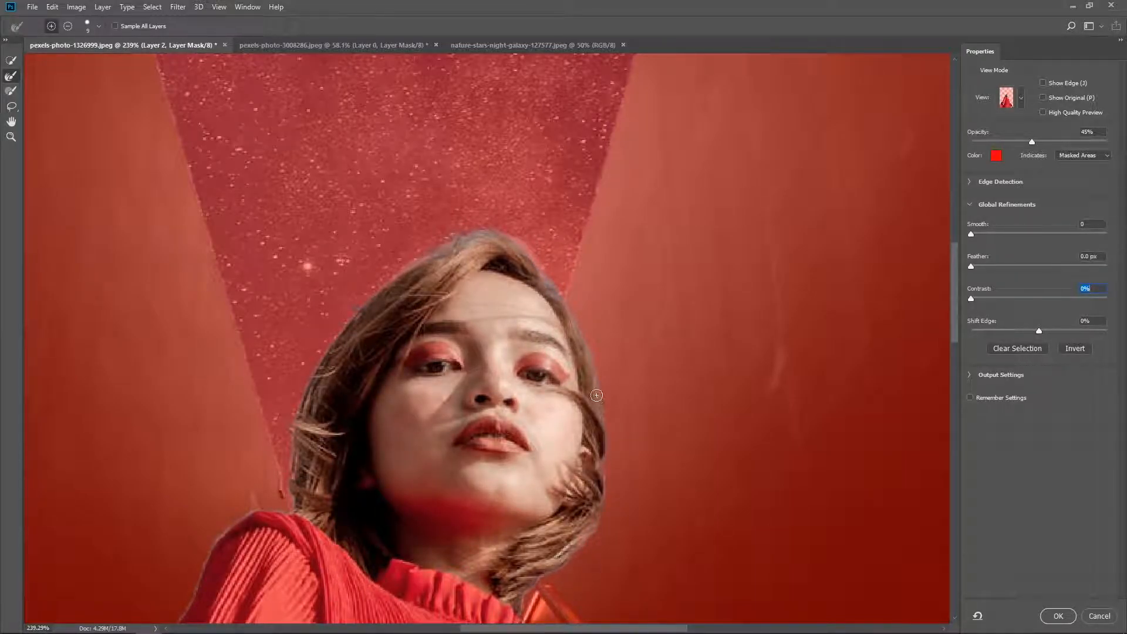
pyautogui.press('alt')
pyautogui.click(1097, 617)
pyautogui.hotkey('ctrl', '0')
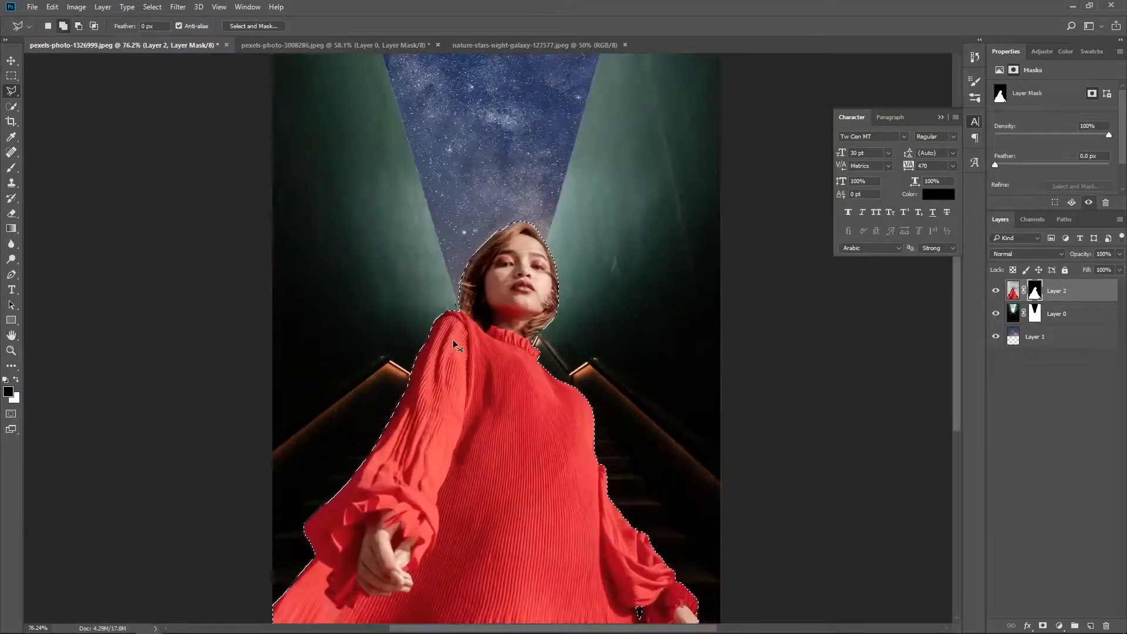
# - Duplicate the staircase and galaxy layers (Layer 0 and Layer 1) together beneath the woman's layer
pyautogui.click(1056, 313)
pyautogui.keyDown('shift'); pyautogui.click(1078, 338); pyautogui.keyUp('shift')
pyautogui.hotkey('ctrl', 'j')
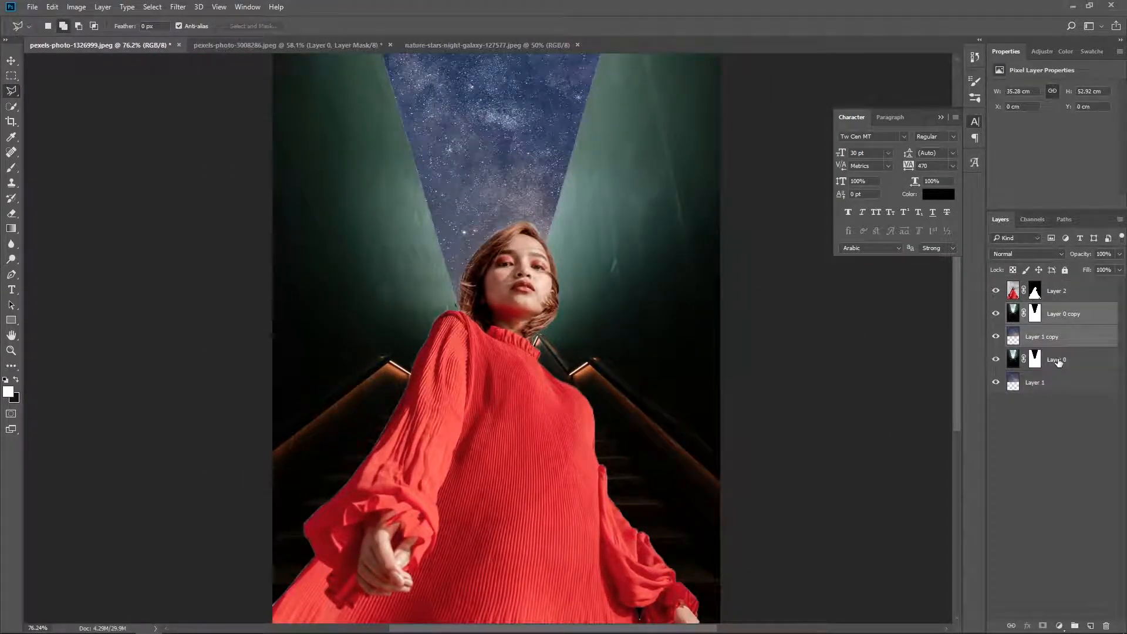
# - Group the original Layer 0 and Layer 1 as "backup" and hide the group
pyautogui.click(1057, 361)
pyautogui.keyDown('shift'); pyautogui.click(1057, 385); pyautogui.keyUp('shift')
pyautogui.hotkey('ctrl', 'g')
pyautogui.write('p')
pyautogui.press('Return')
pyautogui.click(996, 354)
# - Merge the duplicated staircase and galaxy layers into a single background layer
pyautogui.click(1069, 333)
pyautogui.keyDown('shift'); pyautogui.click(1069, 320); pyautogui.keyUp('shift')
pyautogui.hotkey('ctrl', 'e')
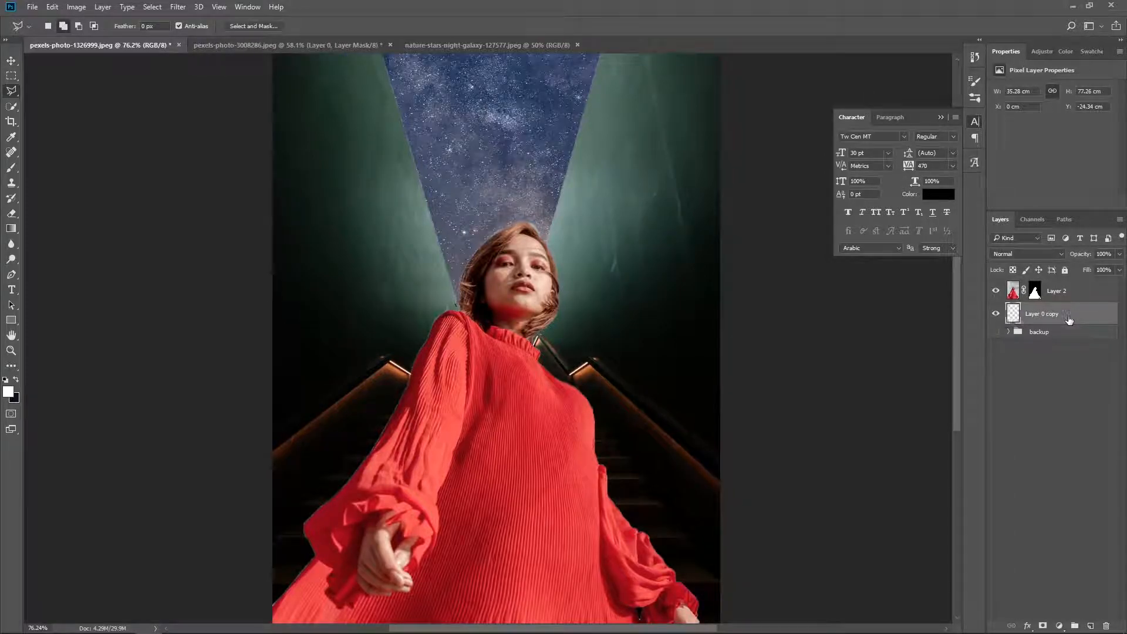
# - Grade the merged background with Camera Raw: Temperature -19, Exposure +0.50, Shadows +36, Blacks +21, Clarity +13, plus a darkening edge vignette
pyautogui.hotkey('ctrl', 'shift', 'a')
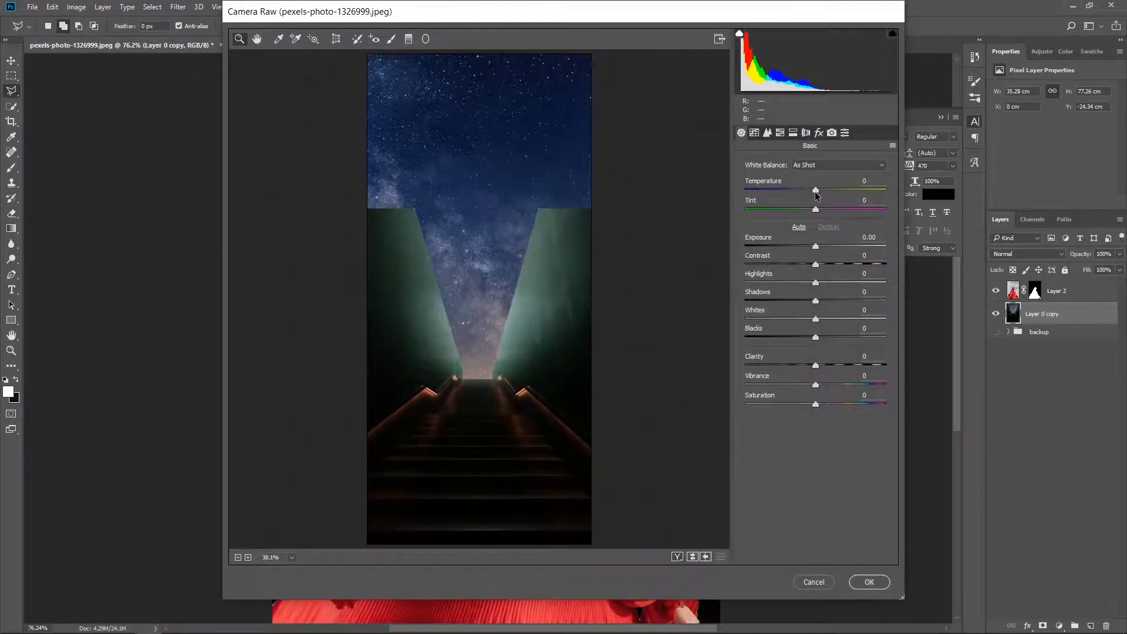
pyautogui.moveTo(807, 194); pyautogui.dragTo(801, 191)
pyautogui.moveTo(815, 246); pyautogui.dragTo(822, 246)
pyautogui.moveTo(820, 303); pyautogui.dragTo(811, 305)
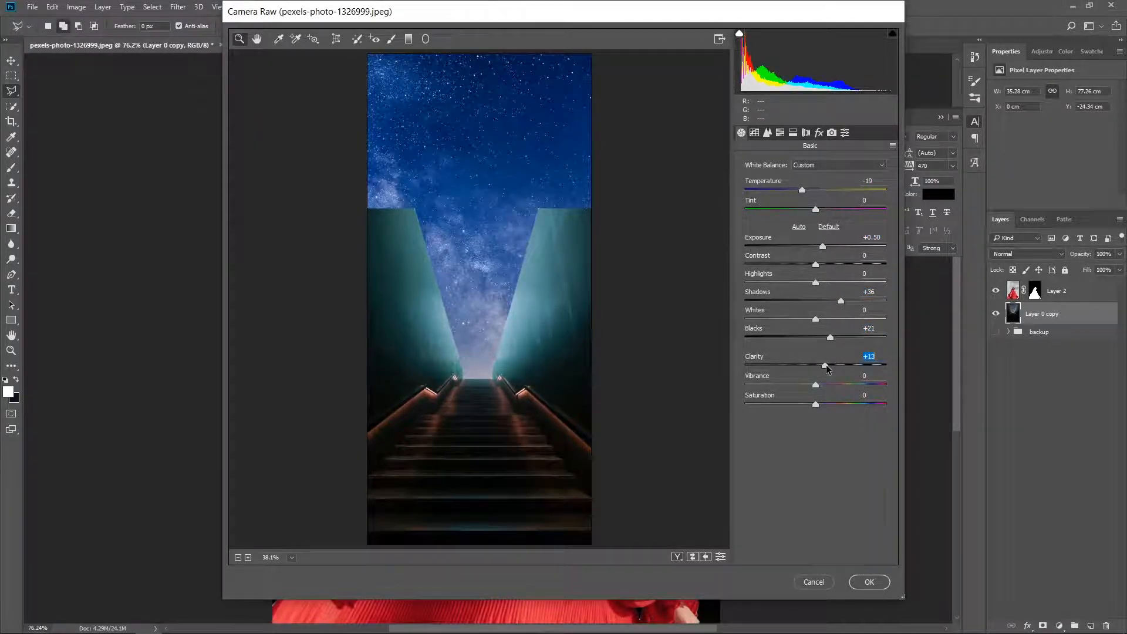
pyautogui.click(816, 135)
pyautogui.moveTo(815, 326); pyautogui.dragTo(793, 326)
pyautogui.click(869, 581)
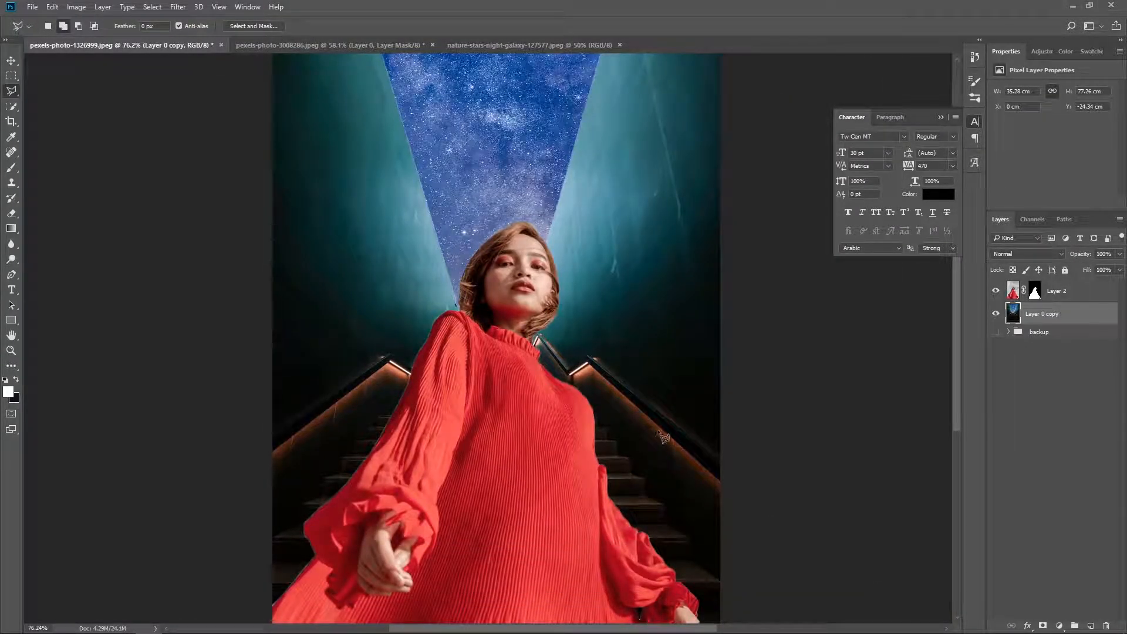
# - Add a Color Lookup adjustment layer above the woman's layer, leaving its mask unrefined
pyautogui.click(1069, 297)
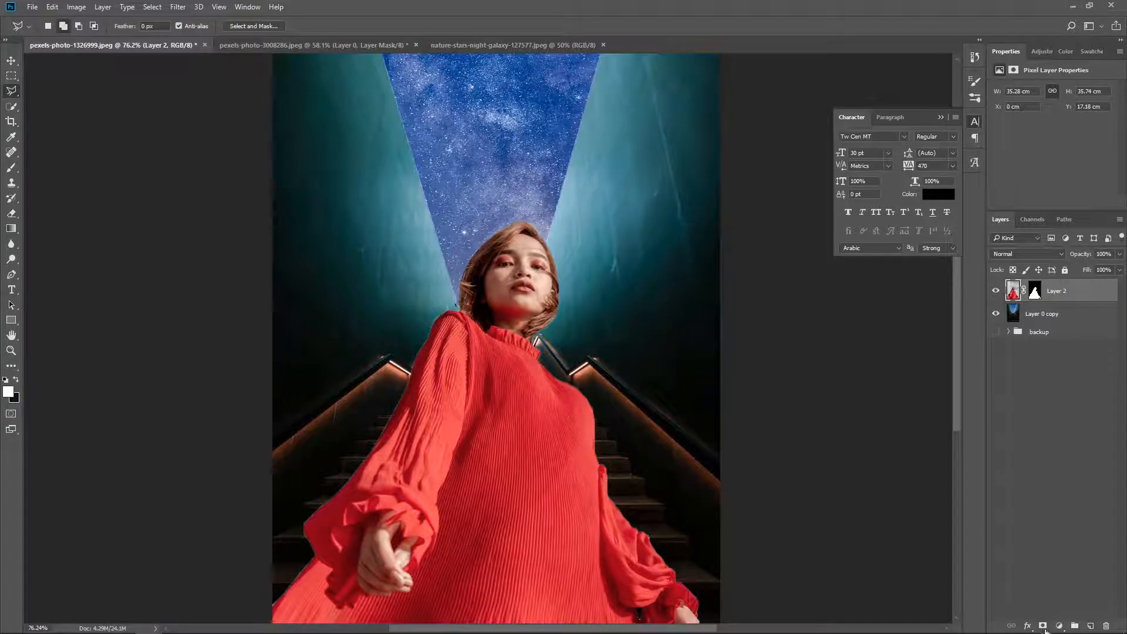
pyautogui.click(1060, 626)
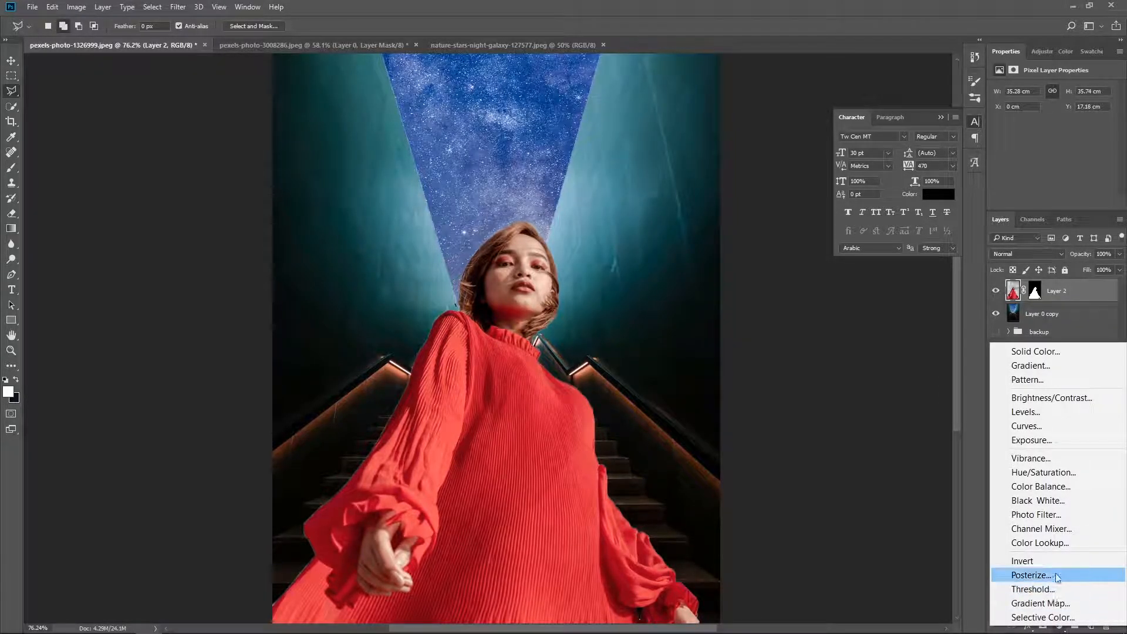
pyautogui.click(1042, 543)
pyautogui.click(1010, 294)
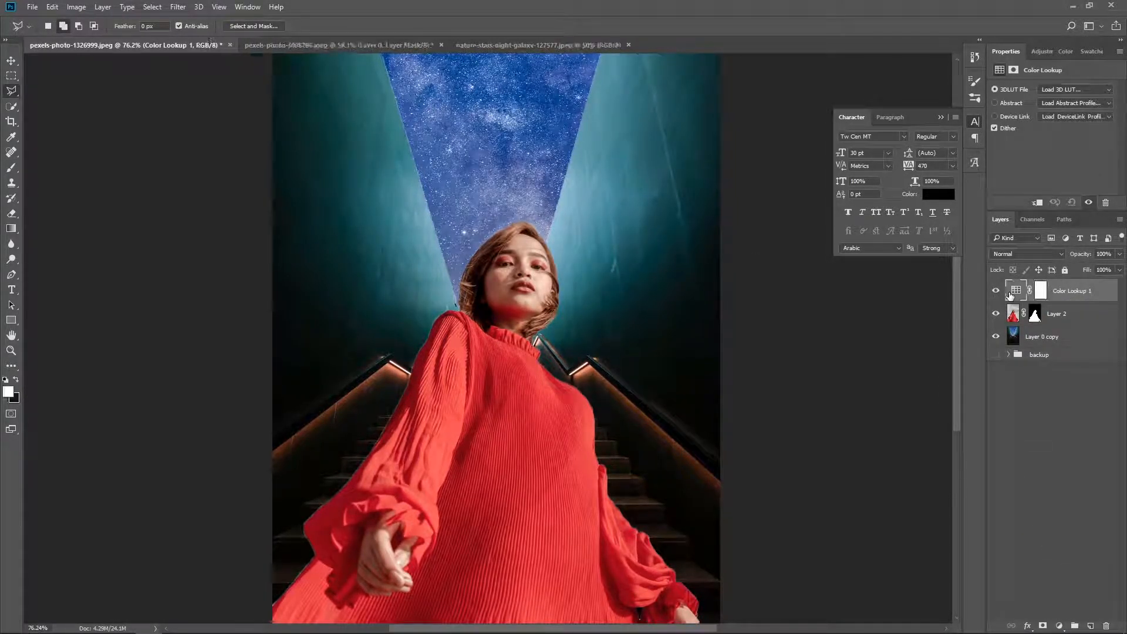
pyautogui.doubleClick(1040, 291)
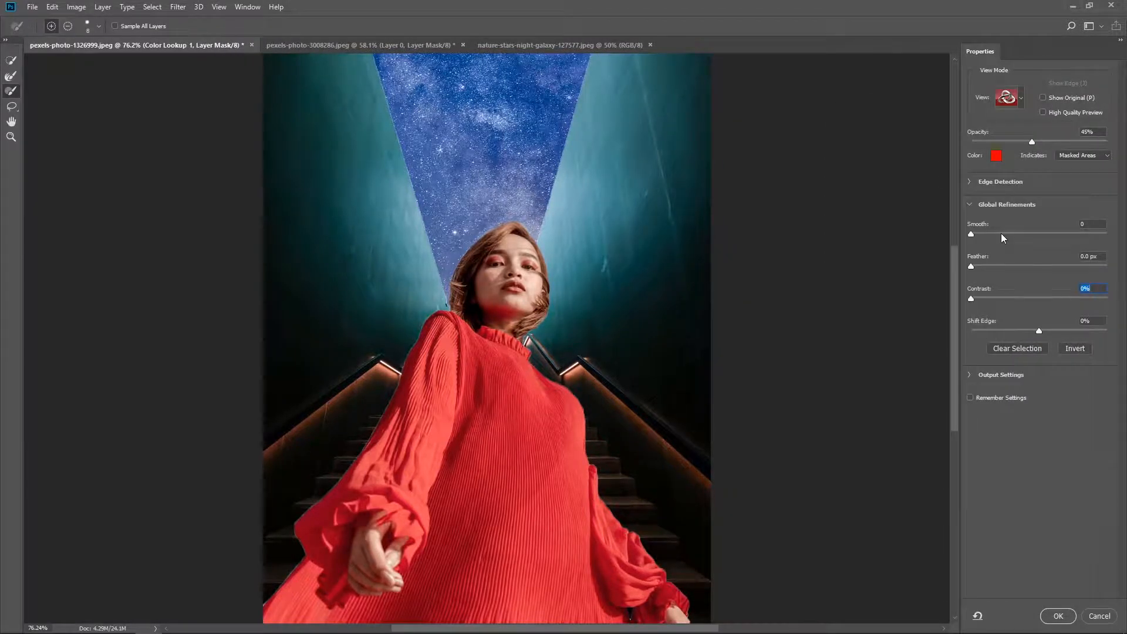
pyautogui.click(1088, 617)
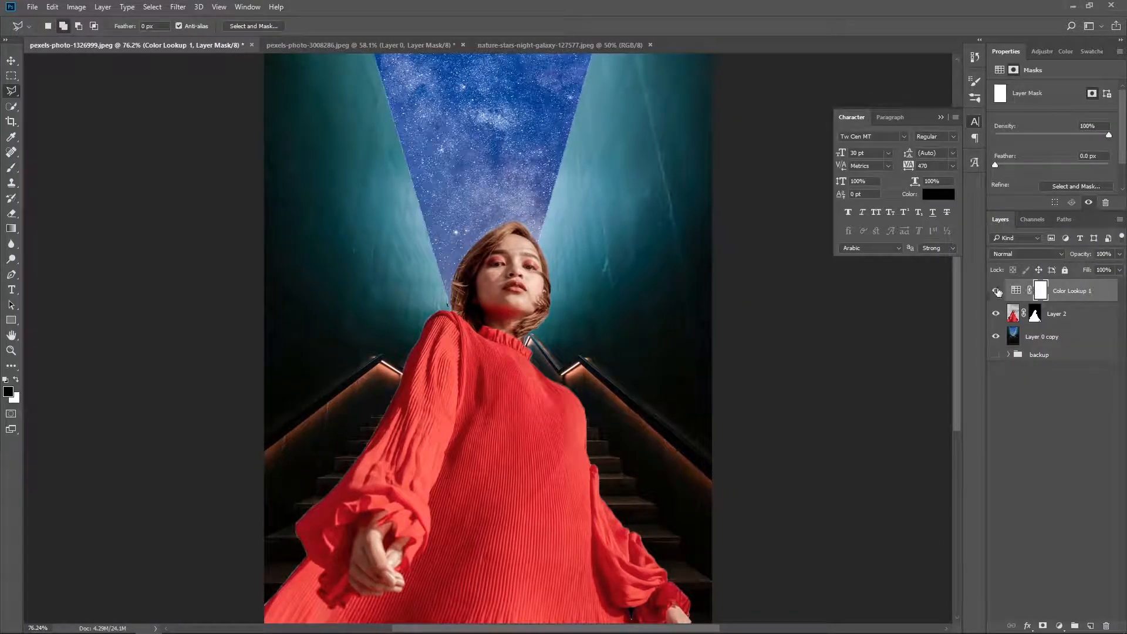
# - Add a Levels adjustment layer above the woman, sample black, gray and white points from the image, and set its opacity to 6%
pyautogui.click(1028, 306)
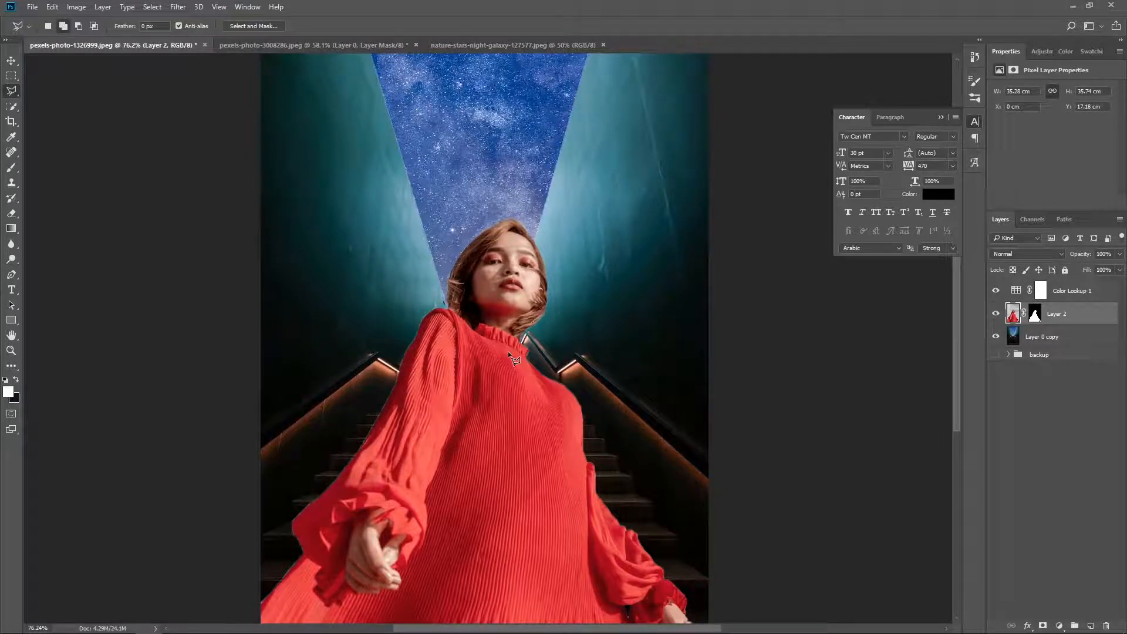
pyautogui.click(1060, 626)
pyautogui.click(1021, 276)
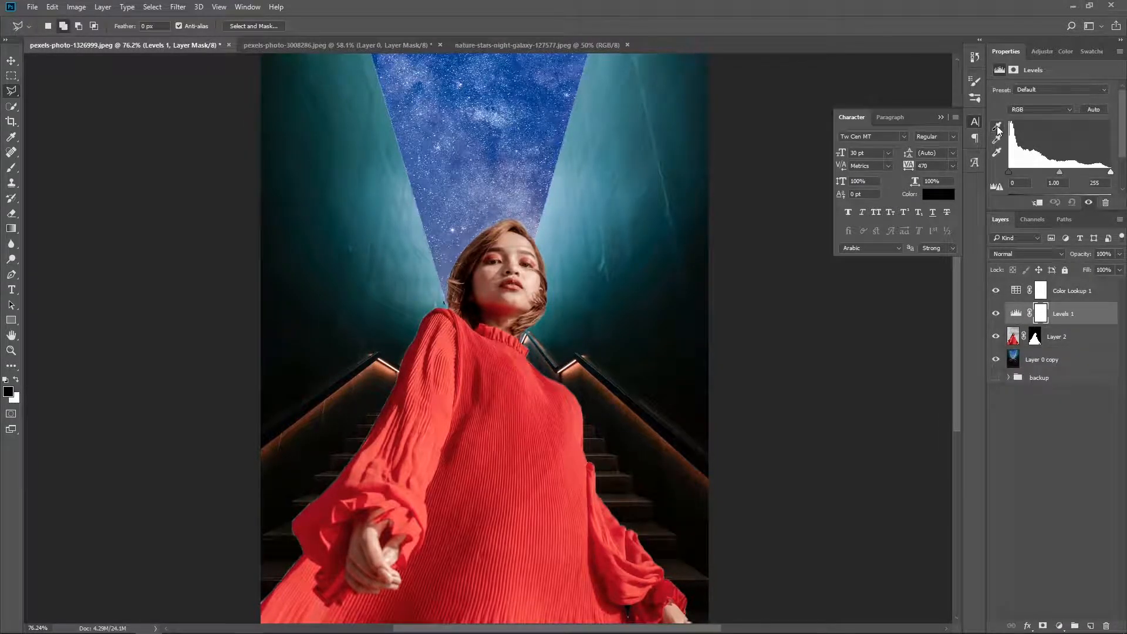
pyautogui.click(997, 126)
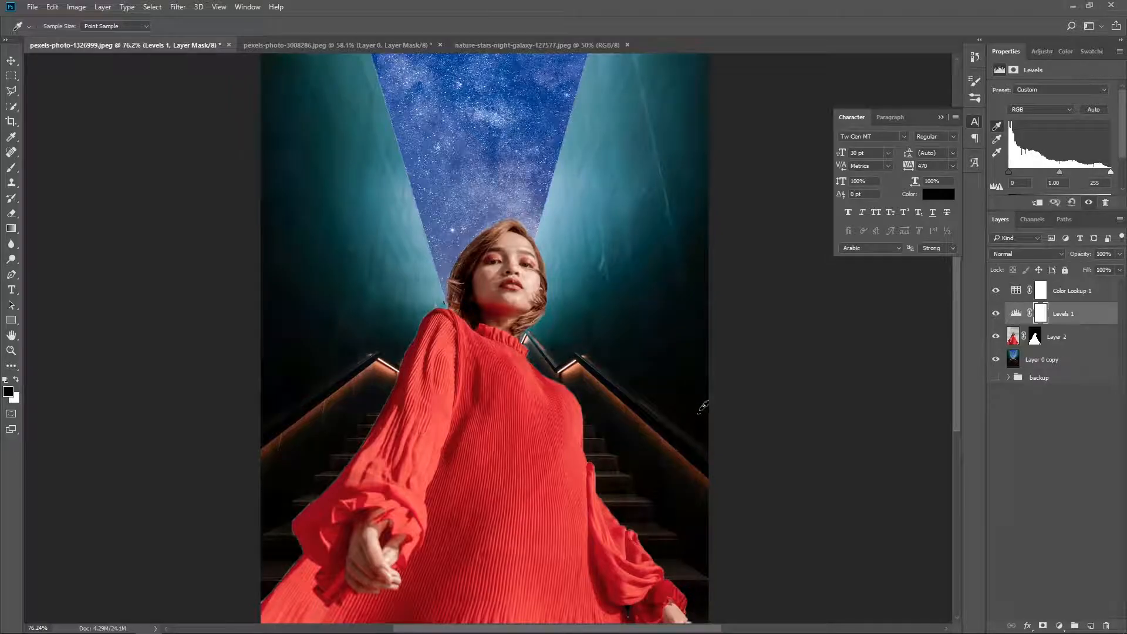
pyautogui.click(996, 140)
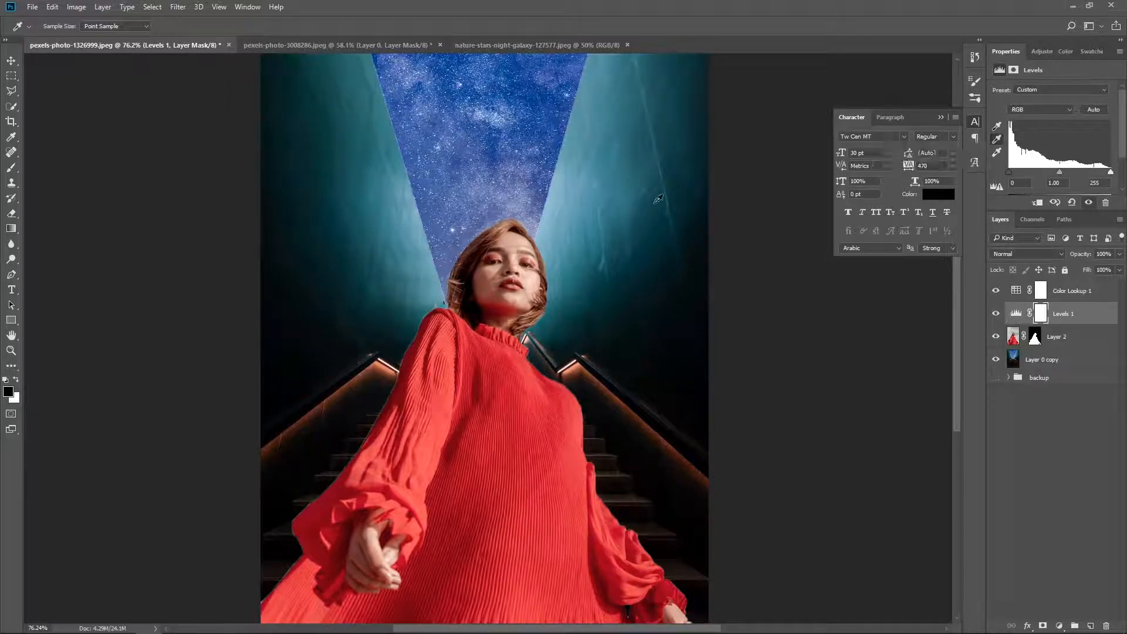
pyautogui.click(606, 183)
pyautogui.click(546, 229)
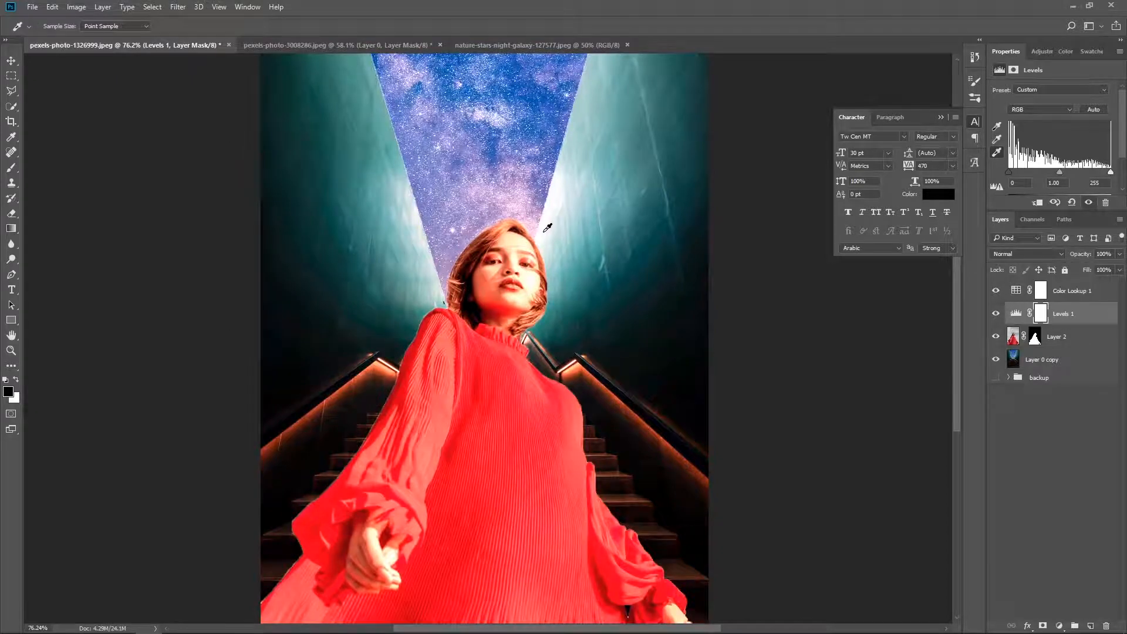
pyautogui.moveTo(1080, 256); pyautogui.dragTo(1024, 259)
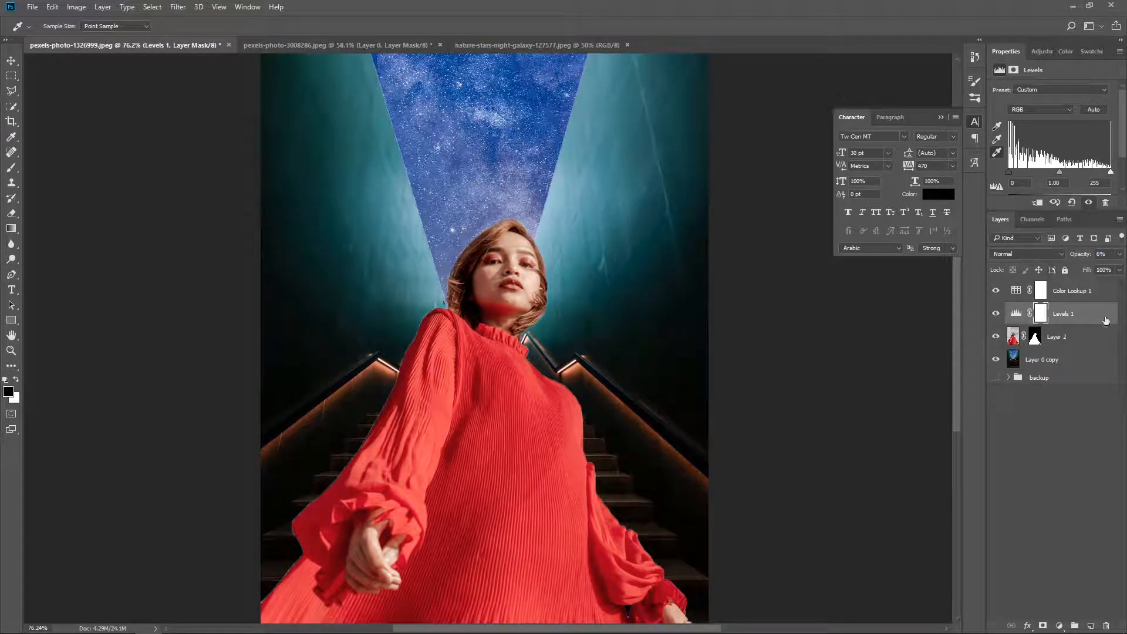
pyautogui.click(1035, 337)
pyautogui.rightClick(397, 345)
pyautogui.click(464, 395)
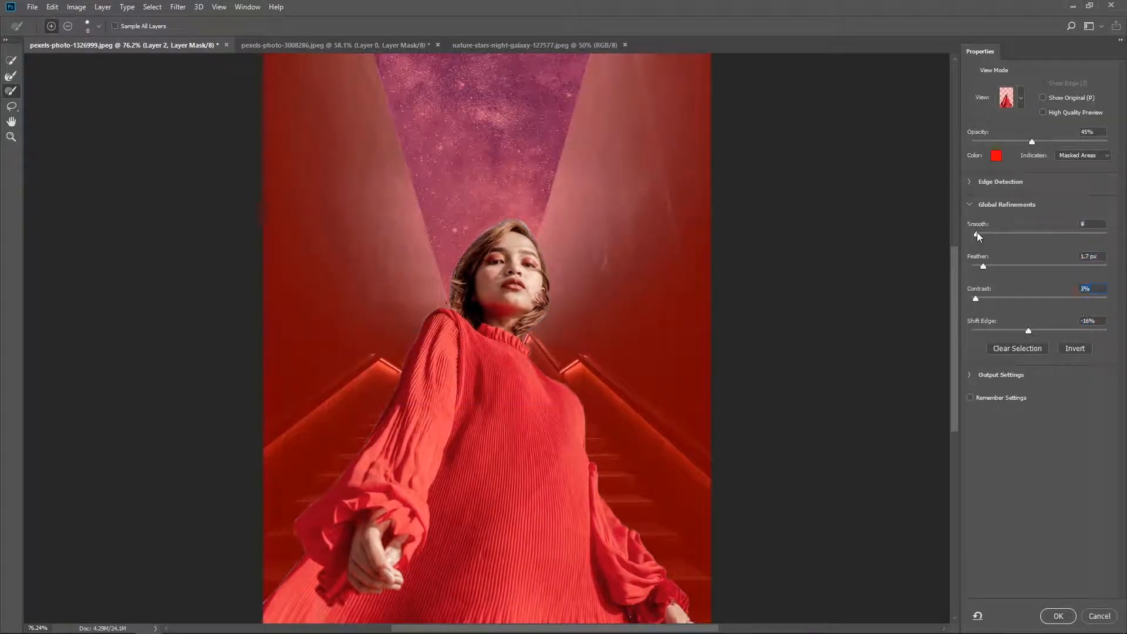
pyautogui.click(1095, 620)
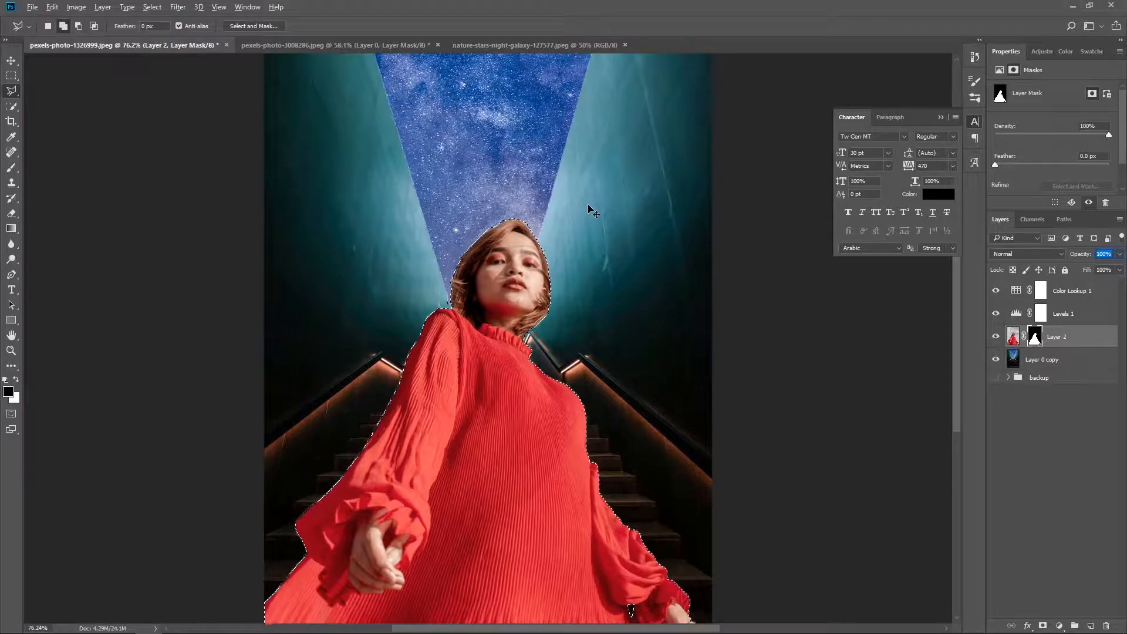
pyautogui.click(1043, 359)
pyautogui.scroll(10, 535, 319)
pyautogui.hotkey('ctrl', '0')
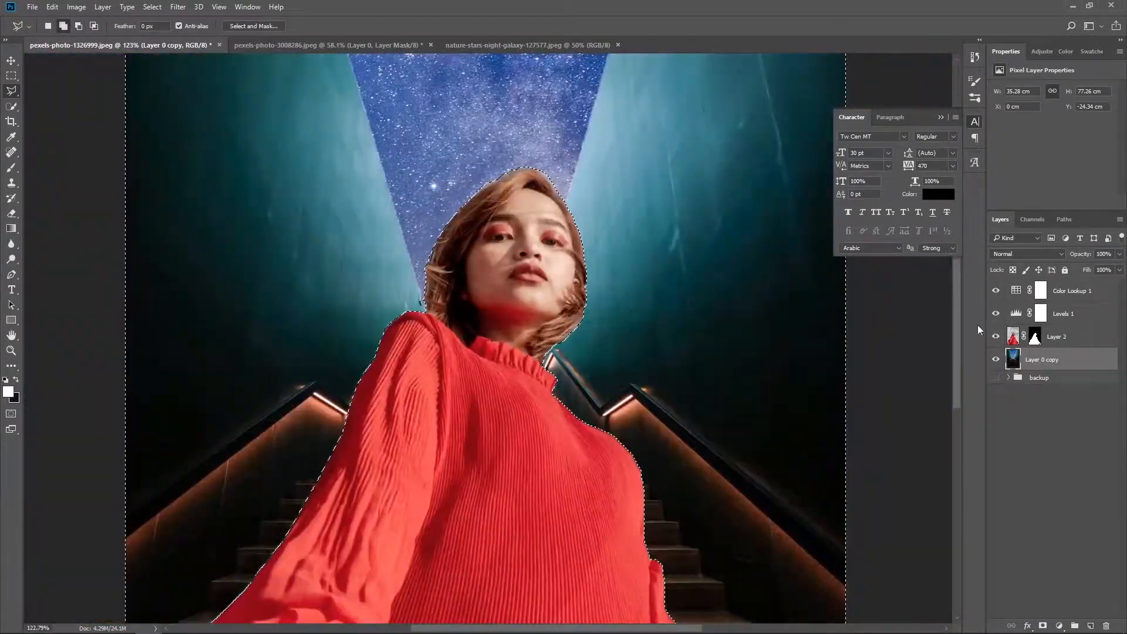
pyautogui.click(1033, 337)
pyautogui.hotkey('ctrl', 'd')
pyautogui.scroll(-6, 474, 311)
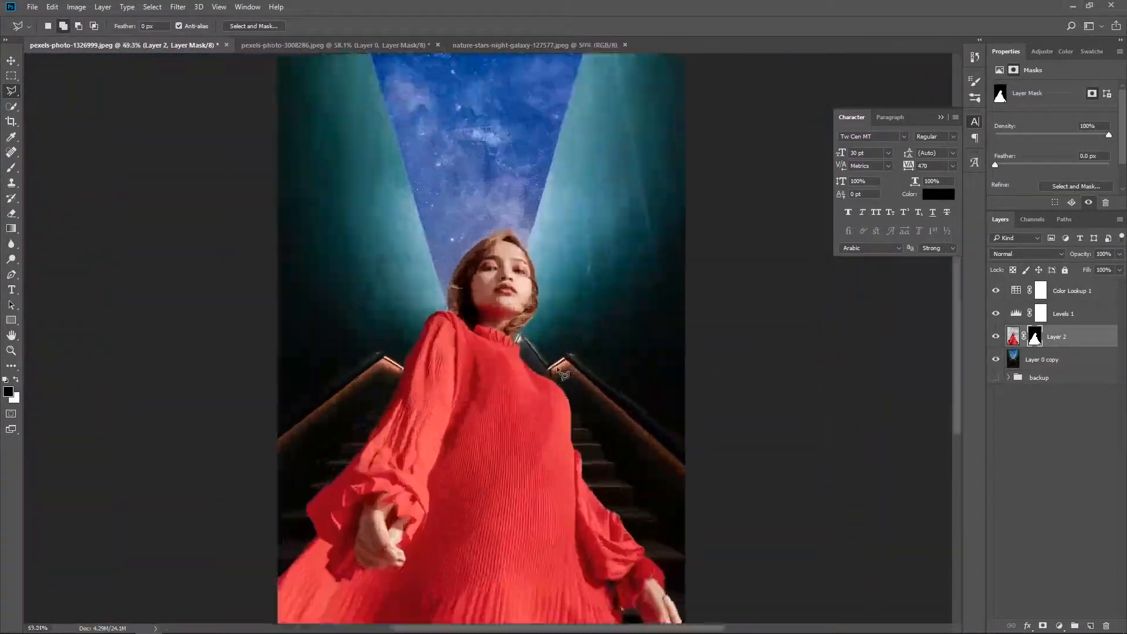
# - Stamp all visible layers into a merged layer at the top of the stack and duplicate it
pyautogui.click(1081, 291)
pyautogui.hotkey('ctrl', 'shift', 'alt', 'e')
pyautogui.hotkey('ctrl', 'j')
# - Cool the top merged copy in Camera Raw with Exposure -0.55, Contrast +13, Highlights +20, Shadows +13, Blacks +11, Vibrance -3 and an edge vignette
pyautogui.hotkey('ctrl', 'shift', 'a')
pyautogui.click(806, 189)
pyautogui.moveTo(815, 246); pyautogui.dragTo(824, 337)
pyautogui.moveTo(815, 385); pyautogui.dragTo(814, 386)
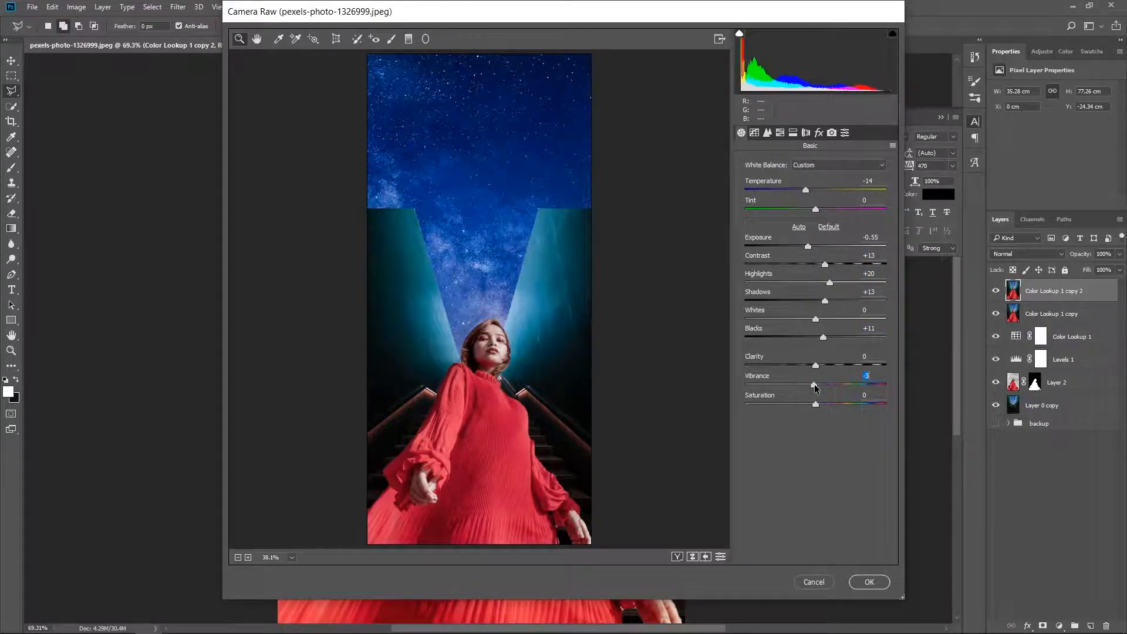
pyautogui.moveTo(805, 190)
pyautogui.mouseDown()
pyautogui.moveTo(820, 191)
pyautogui.moveTo(800, 192)
pyautogui.mouseUp()
pyautogui.click(819, 133)
pyautogui.moveTo(799, 327); pyautogui.dragTo(800, 324)
pyautogui.click(874, 584)
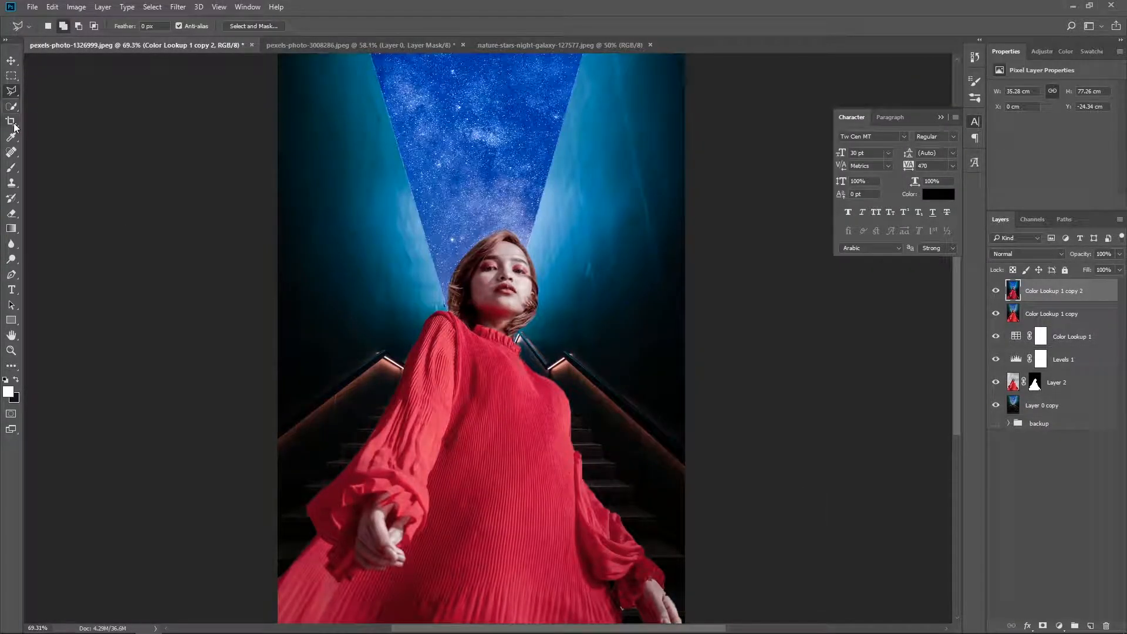
# - Crop away the hidden pixels beyond the canvas and run the Camera Raw filter on the top merged layer
pyautogui.press('c')
pyautogui.hotkey('ctrl', '0')
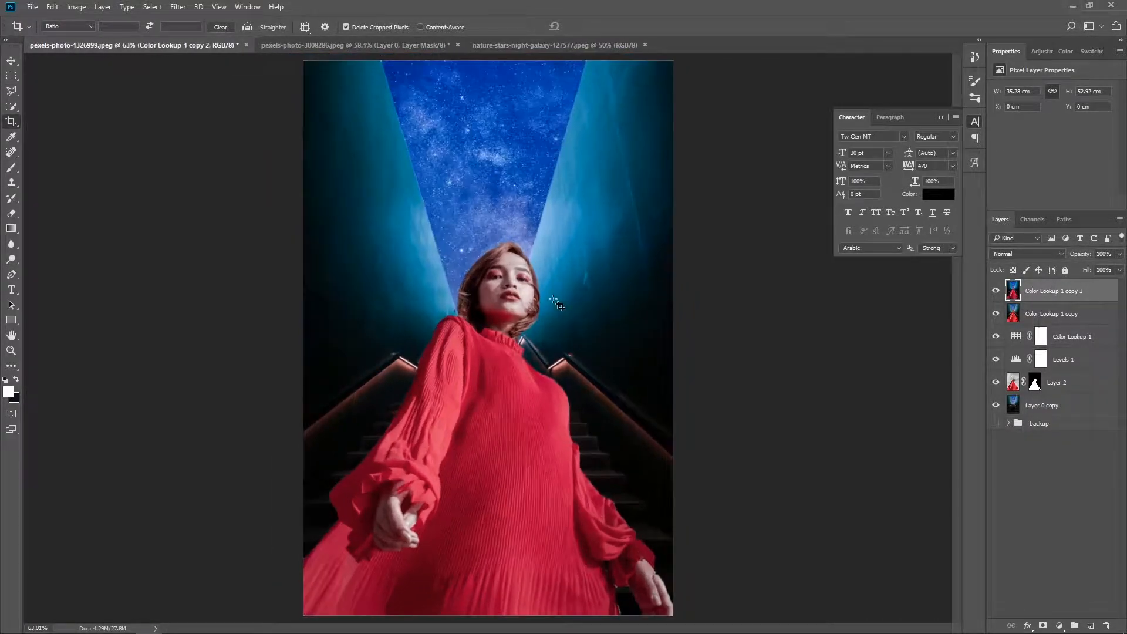
pyautogui.hotkey('ctrl', 'shift', 'a')
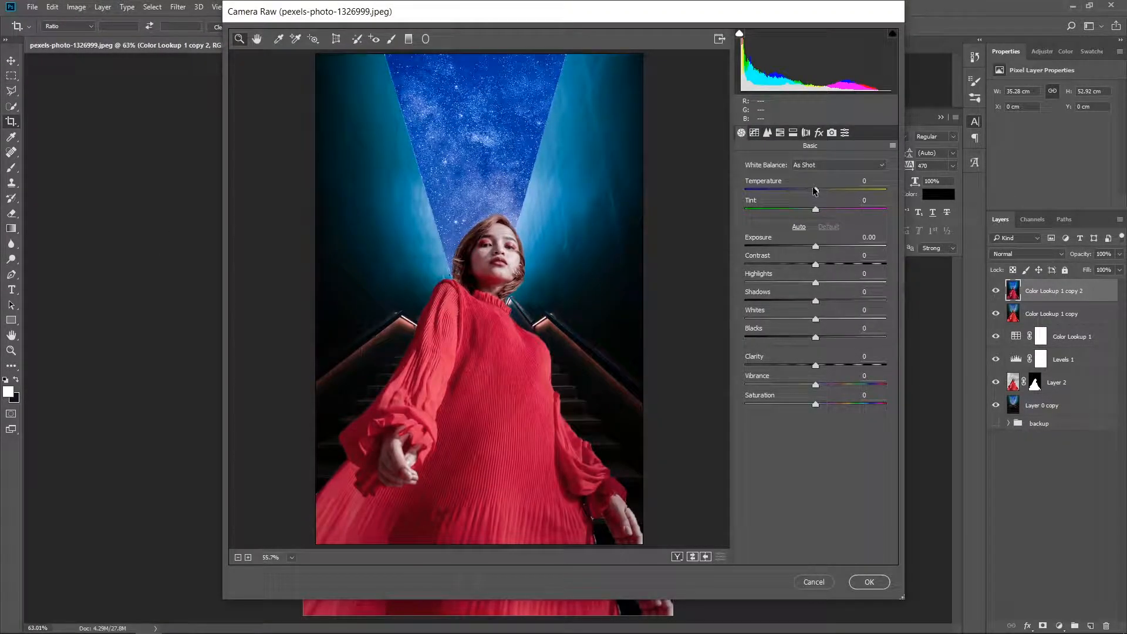
pyautogui.click(868, 581)
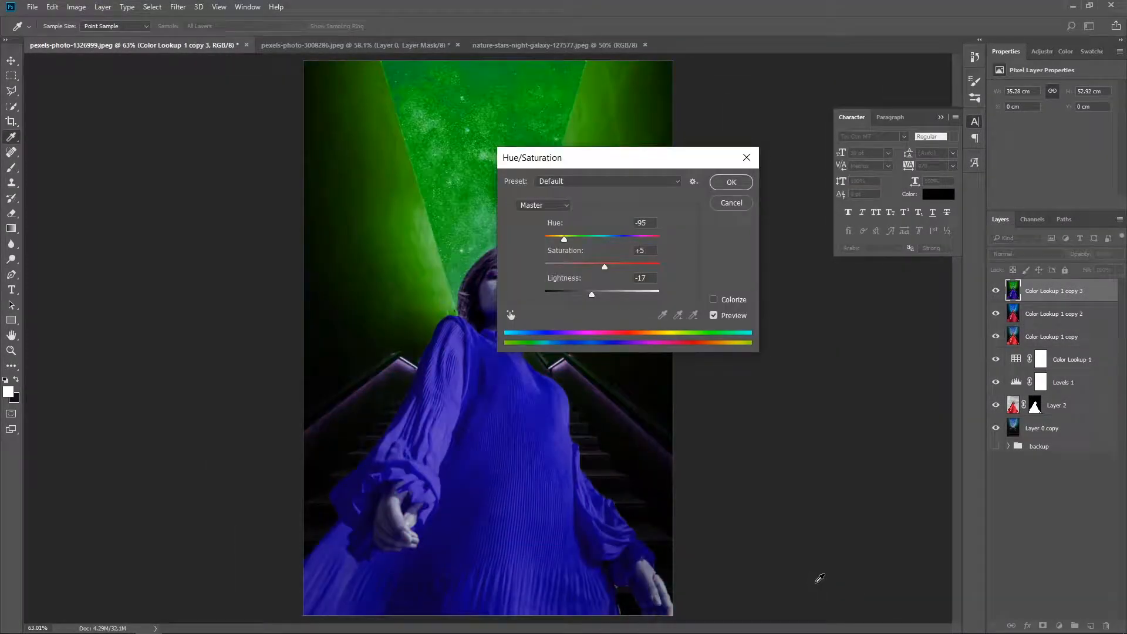
# - Adjust the newest merged copy with Hue/Saturation at Hue +3, Saturation 0 and Lightness -6, and check it against the layer below
pyautogui.moveTo(595, 163); pyautogui.dragTo(777, 194)
pyautogui.click(615, 321)
pyautogui.moveTo(755, 277); pyautogui.dragTo(784, 300)
pyautogui.moveTo(774, 327); pyautogui.dragTo(780, 327)
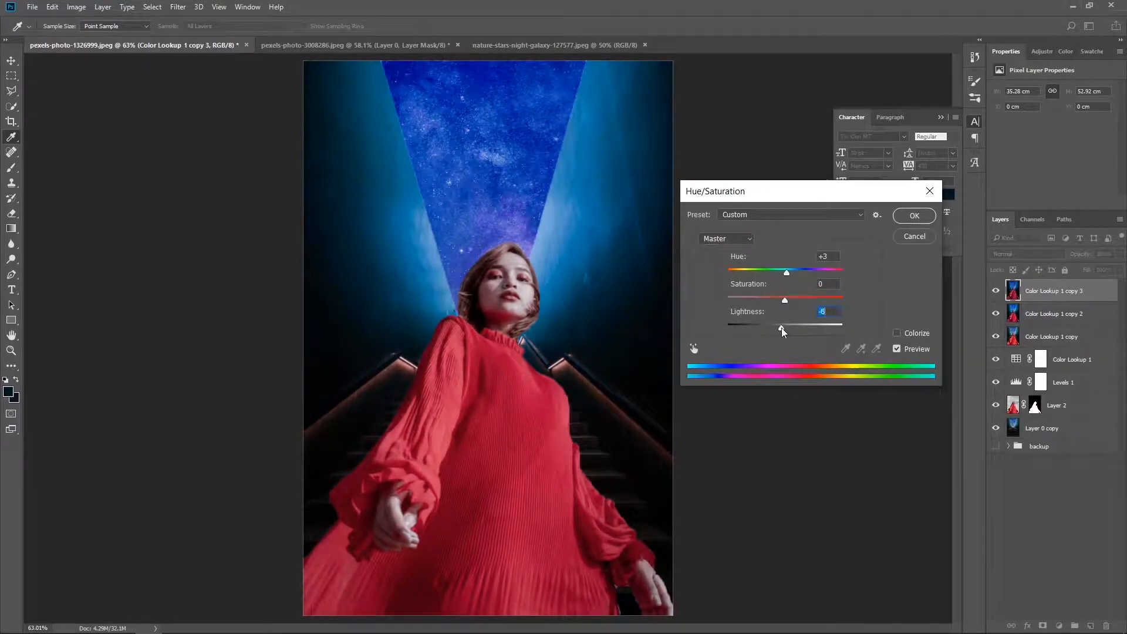
pyautogui.click(914, 215)
pyautogui.press('c')
pyautogui.click(996, 291)
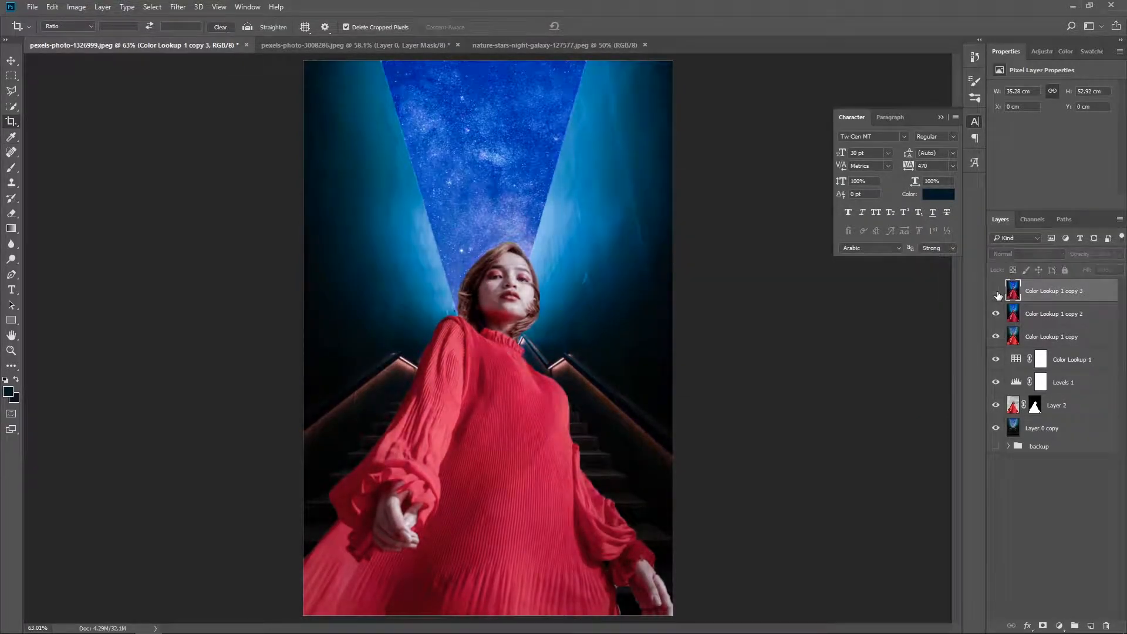
# - Dodge the midtones around the woman's upper body with a 673 px brush at 50% exposure
pyautogui.scroll(12, 531, 295)
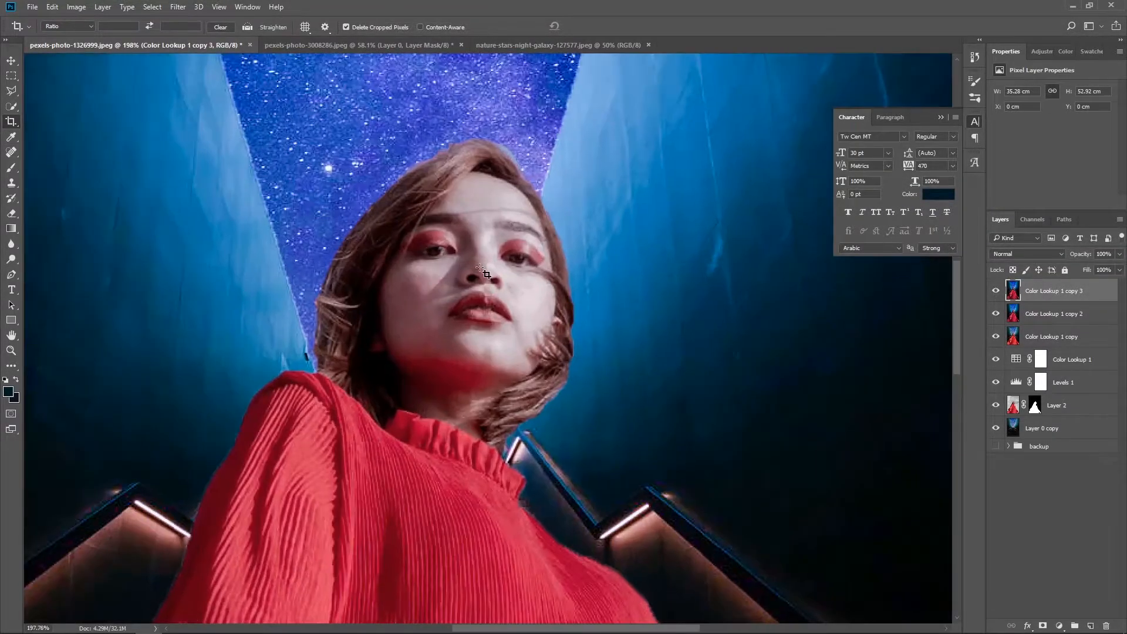
pyautogui.scroll(-11, 489, 276)
pyautogui.click(11, 259)
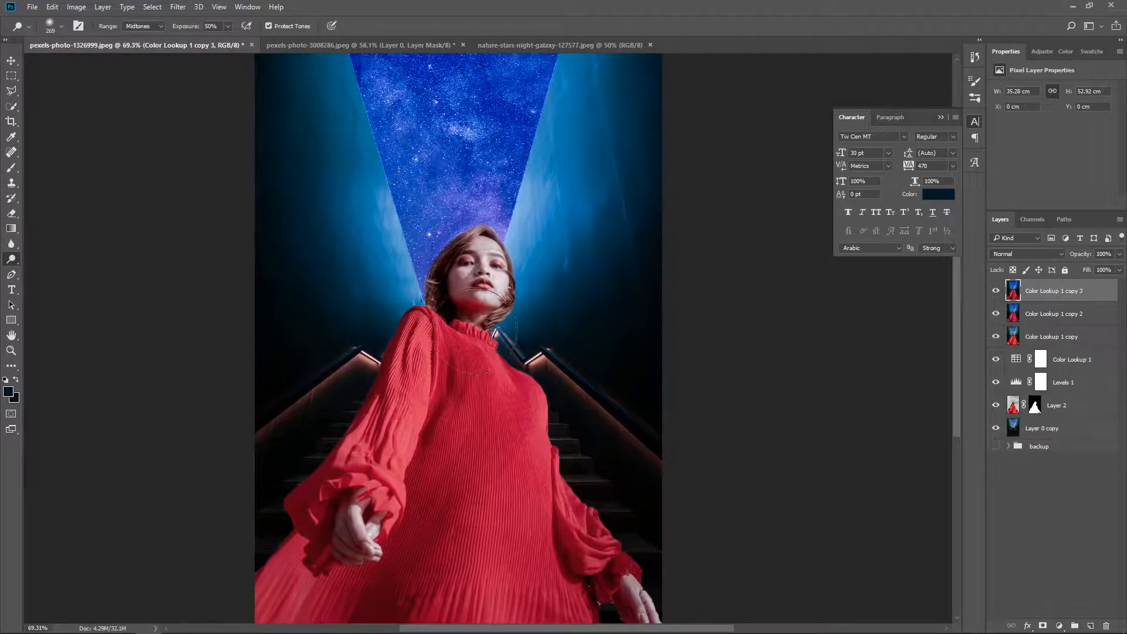
pyautogui.scroll(-3, 465, 479)
pyautogui.moveTo(507, 391); pyautogui.dragTo(547, 392)
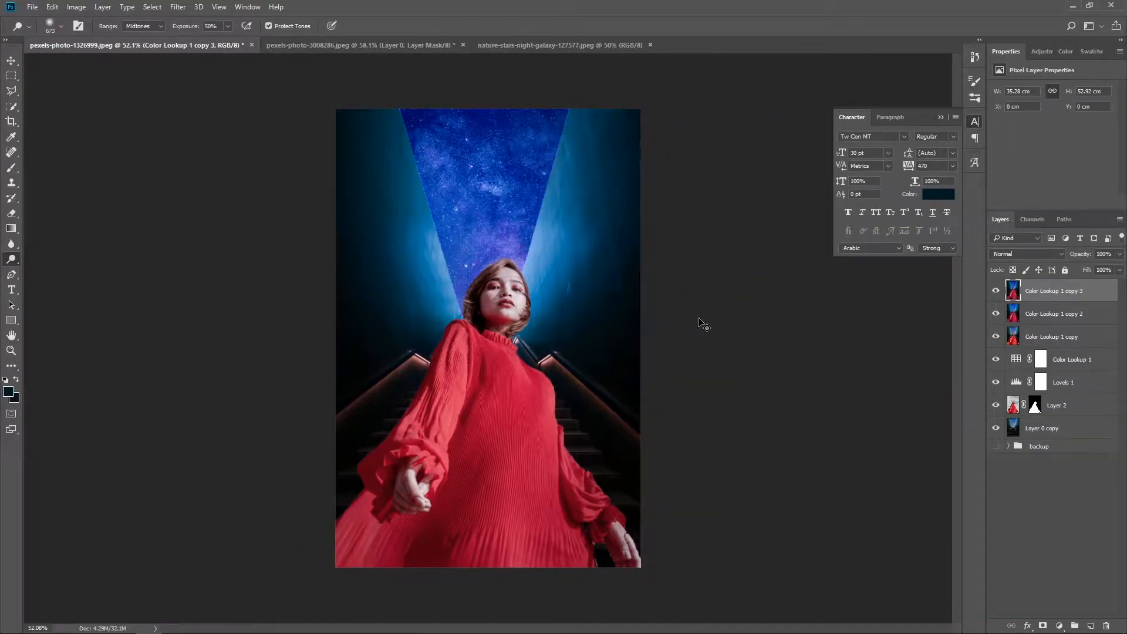
# - Compare the composite before and after by toggling the visibility of the stacked layers
pyautogui.scroll(1, 702, 322)
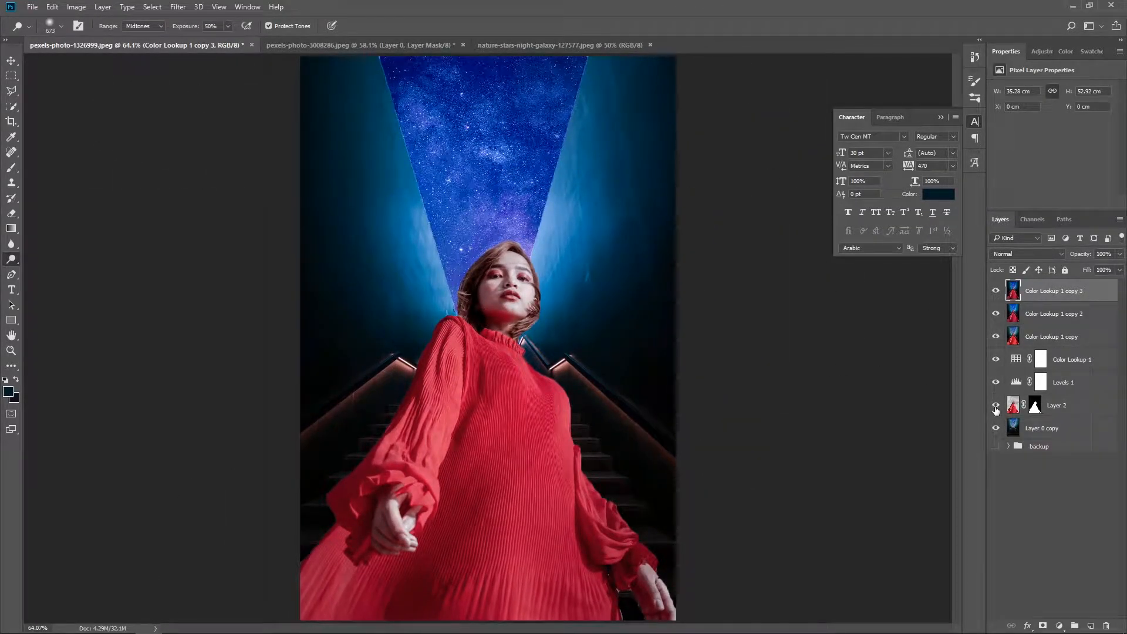
pyautogui.moveTo(995, 406); pyautogui.dragTo(998, 289)
pyautogui.moveTo(994, 357); pyautogui.dragTo(996, 292)
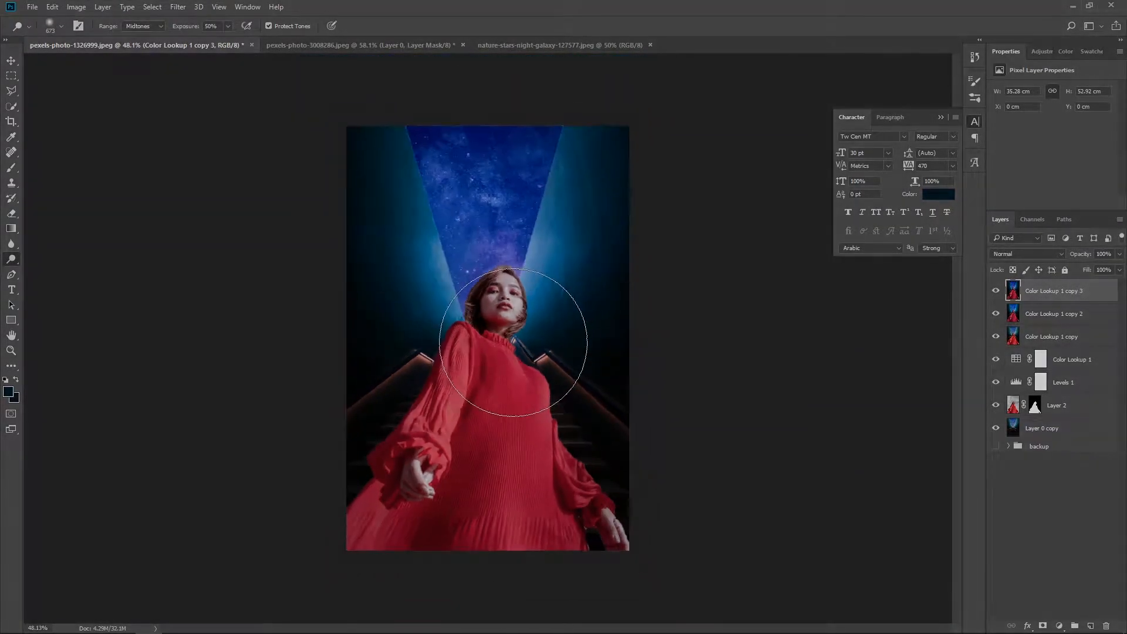